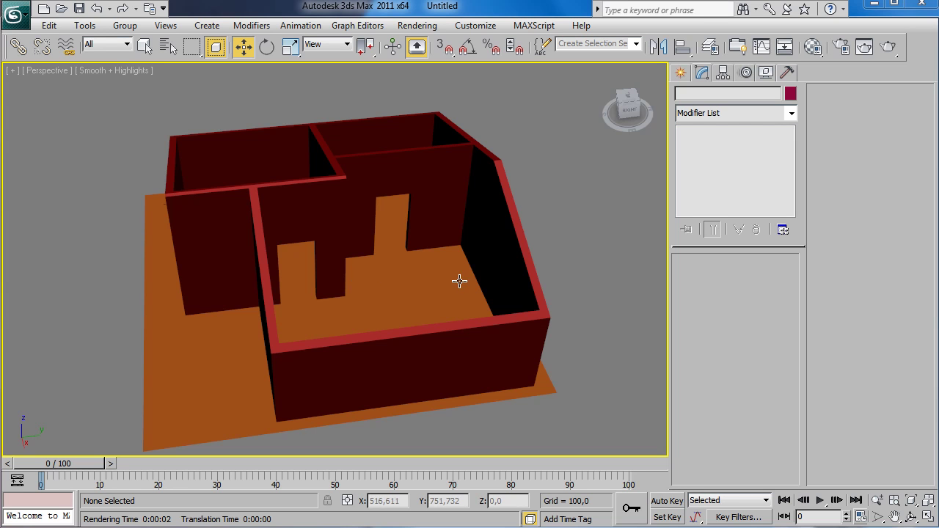
Step: Orbit the view around the dark red-walled house on its orange floor plane
{"action": "mouse_move", "coordinate": [361, 270]}
{"action": "middle_mouse_down", "text": "alt"}
{"action": "mouse_move", "coordinate": [468, 220]}
{"action": "mouse_move", "coordinate": [511, 252]}
{"action": "mouse_move", "coordinate": [374, 311]}
{"action": "mouse_move", "coordinate": [175, 257]}
{"action": "mouse_move", "coordinate": [37, 260]}
{"action": "mouse_move", "coordinate": [271, 279]}
{"action": "mouse_move", "coordinate": [491, 227]}
{"action": "mouse_move", "coordinate": [352, 199]}
{"action": "mouse_move", "coordinate": [195, 247]}
{"action": "mouse_move", "coordinate": [176, 308]}
{"action": "mouse_move", "coordinate": [303, 296]}
{"action": "mouse_move", "coordinate": [359, 259]}
{"action": "mouse_move", "coordinate": [316, 279]}
{"action": "mouse_move", "coordinate": [196, 242]}
{"action": "mouse_move", "coordinate": [184, 220]}
{"action": "mouse_move", "coordinate": [309, 242]}
{"action": "mouse_move", "coordinate": [316, 290]}
{"action": "middle_mouse_up", "text": "alt"}
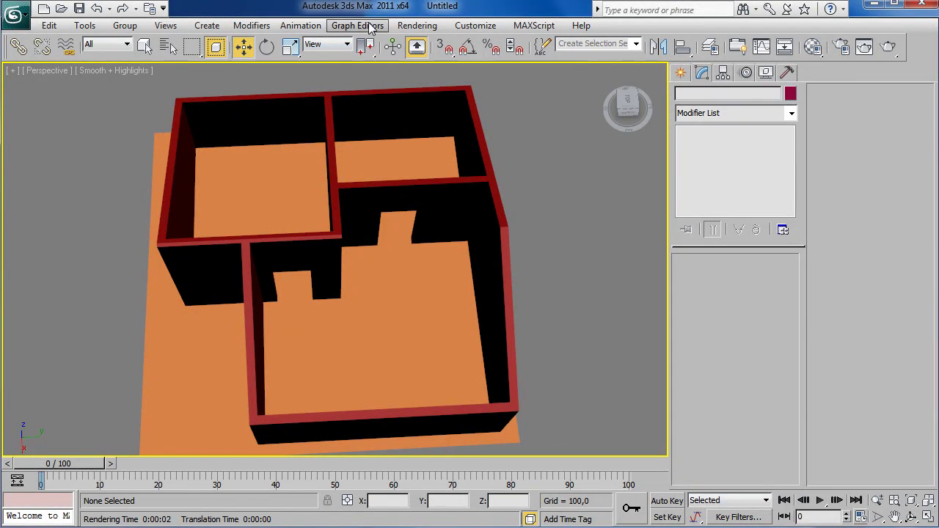
{"action": "left_click", "coordinate": [417, 26]}
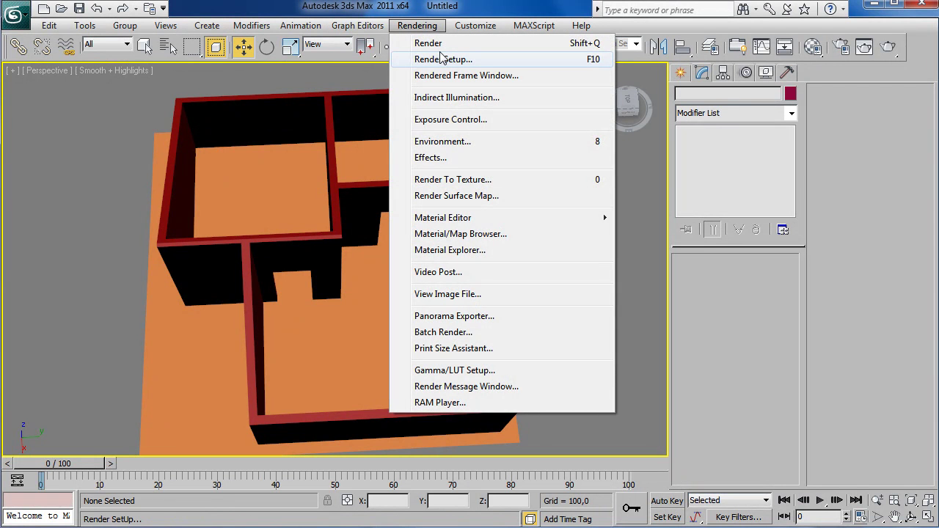
{"action": "left_click", "coordinate": [588, 62]}
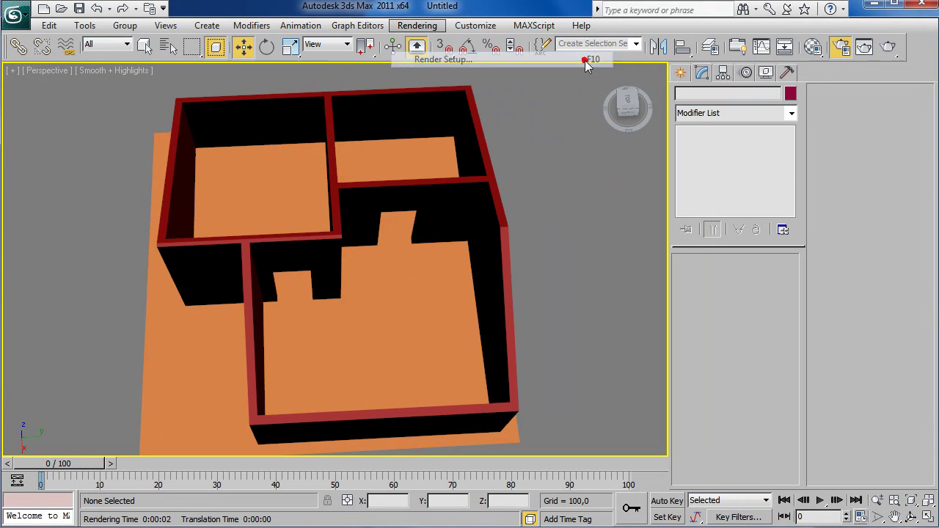
{"action": "scroll", "coordinate": [279, 367], "scroll_direction": "down", "scroll_amount": 3}
{"action": "scroll", "coordinate": [264, 323], "scroll_direction": "down", "scroll_amount": 3}
{"action": "scroll", "coordinate": [258, 301], "scroll_direction": "down", "scroll_amount": 3}
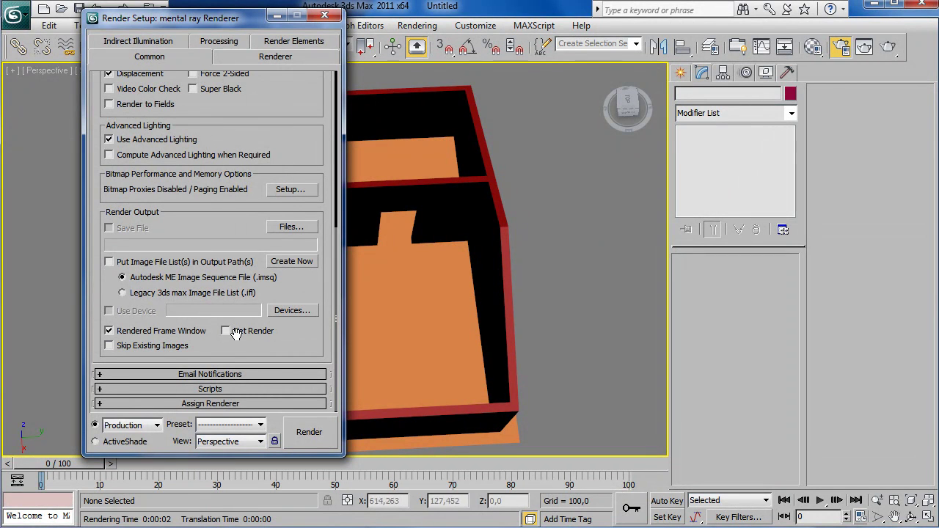
{"action": "left_click", "coordinate": [174, 404]}
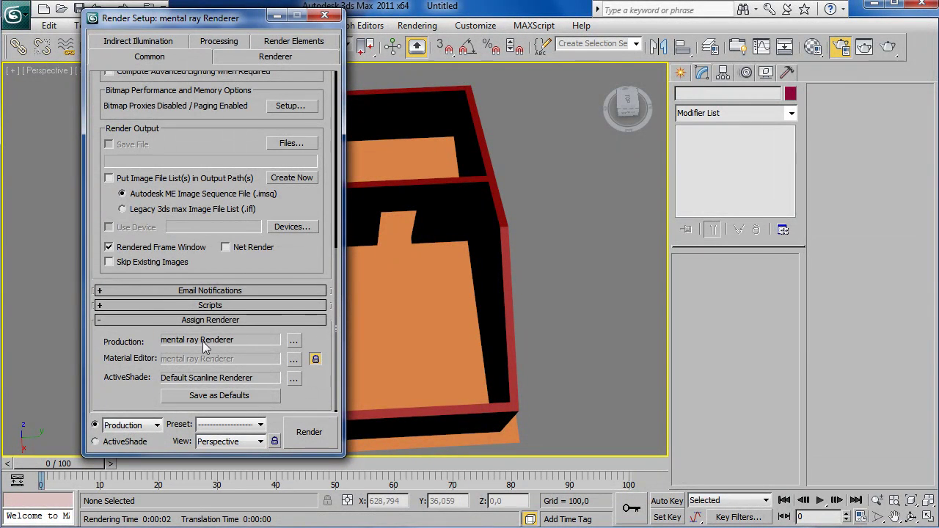
{"action": "left_click", "coordinate": [293, 345]}
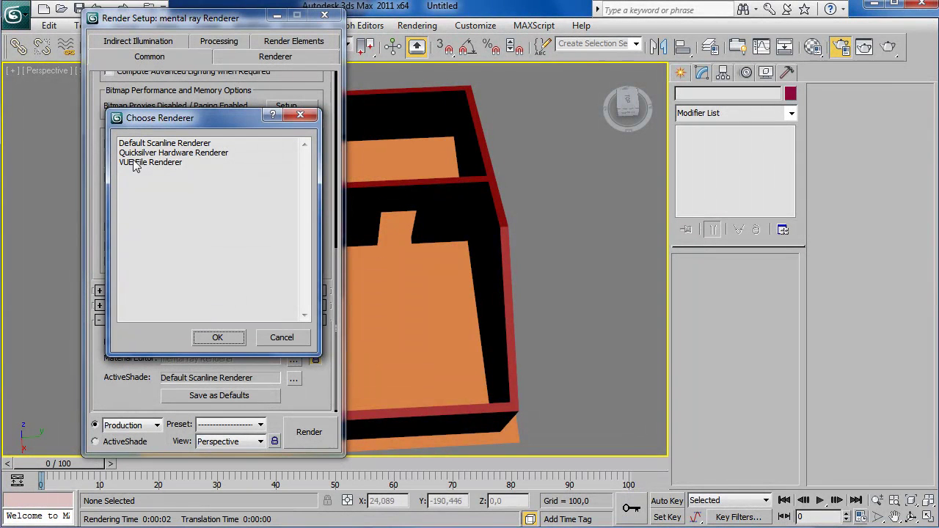
{"action": "left_click", "coordinate": [281, 338]}
{"action": "left_click", "coordinate": [325, 16]}
{"action": "mouse_move", "coordinate": [371, 267]}
{"action": "middle_mouse_down", "text": "alt"}
{"action": "mouse_move", "coordinate": [424, 213]}
{"action": "mouse_move", "coordinate": [459, 199]}
{"action": "mouse_move", "coordinate": [374, 240]}
{"action": "mouse_move", "coordinate": [331, 283]}
{"action": "mouse_move", "coordinate": [363, 308]}
{"action": "mouse_move", "coordinate": [403, 320]}
{"action": "mouse_move", "coordinate": [248, 272]}
{"action": "mouse_move", "coordinate": [392, 304]}
{"action": "mouse_move", "coordinate": [430, 300]}
{"action": "mouse_move", "coordinate": [286, 287]}
{"action": "mouse_move", "coordinate": [457, 279]}
{"action": "mouse_move", "coordinate": [493, 310]}
{"action": "mouse_move", "coordinate": [296, 310]}
{"action": "mouse_move", "coordinate": [516, 203]}
{"action": "middle_mouse_up", "text": "alt"}
{"action": "left_click", "coordinate": [628, 105]}
Step: Centre the top-down floor plan and start creating a photometric Free Light
{"action": "middle_click_drag", "start_coordinate": [440, 247], "coordinate": [448, 234]}
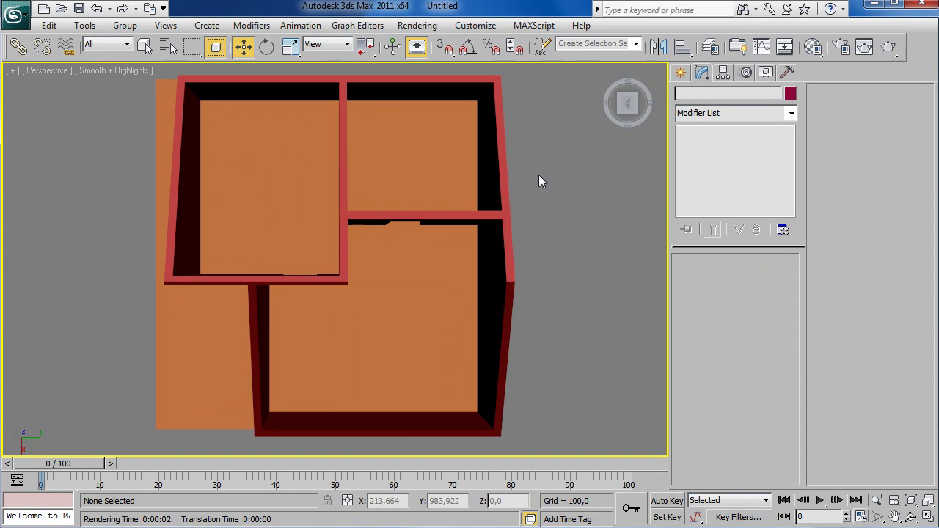
{"action": "left_click", "coordinate": [683, 71]}
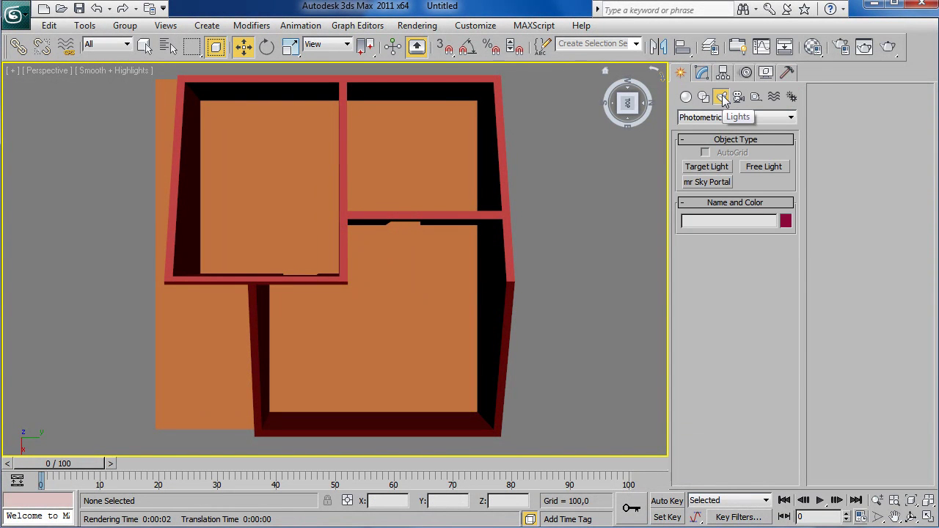
{"action": "left_click", "coordinate": [768, 171]}
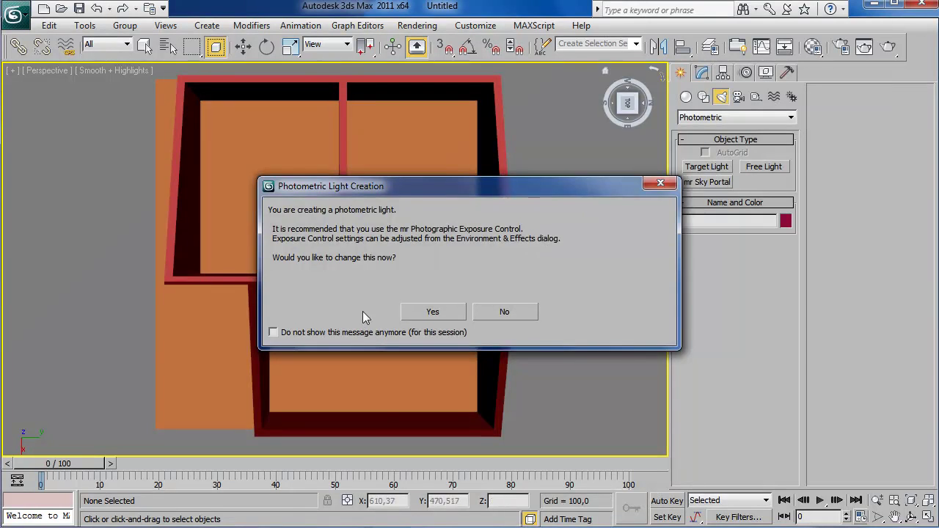
Step: Accept photographic exposure control and place a Free Light in each of the three rooms
{"action": "left_click", "coordinate": [427, 314]}
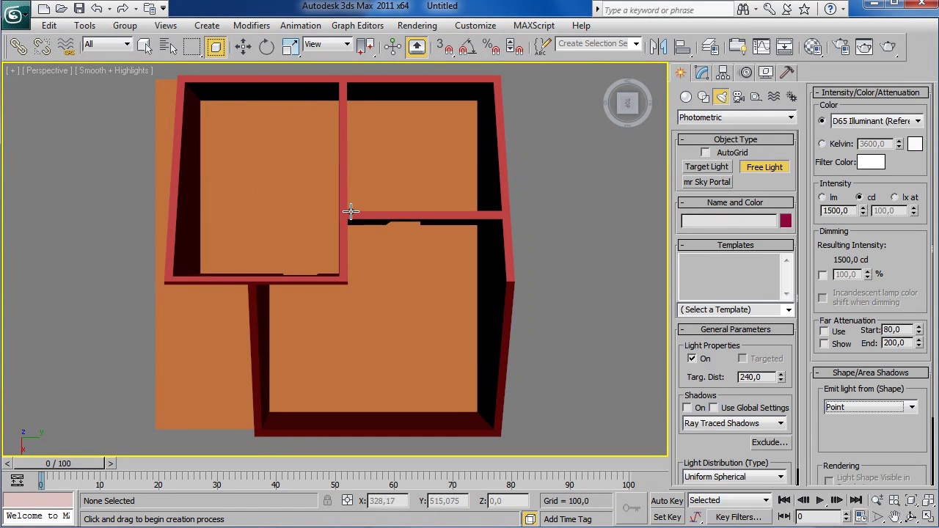
{"action": "left_click", "coordinate": [226, 129]}
{"action": "left_click", "coordinate": [444, 124]}
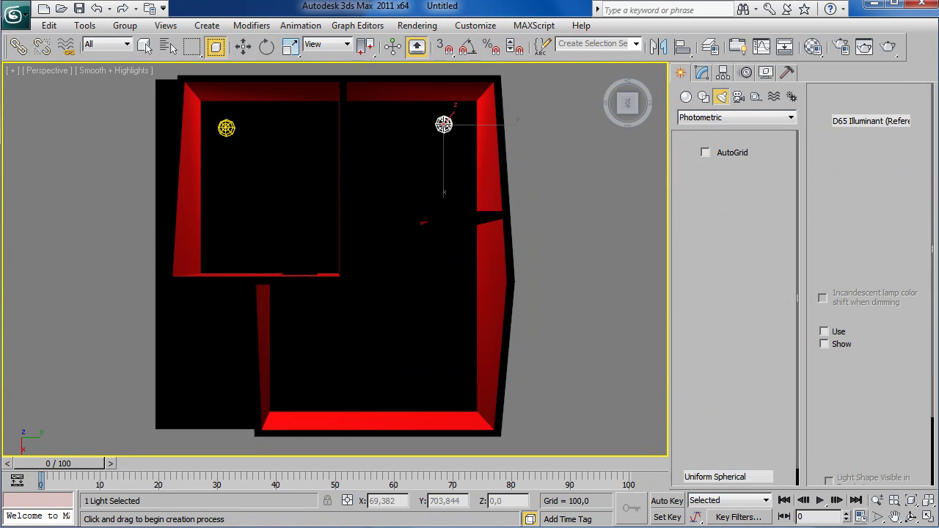
{"action": "left_click", "coordinate": [441, 392]}
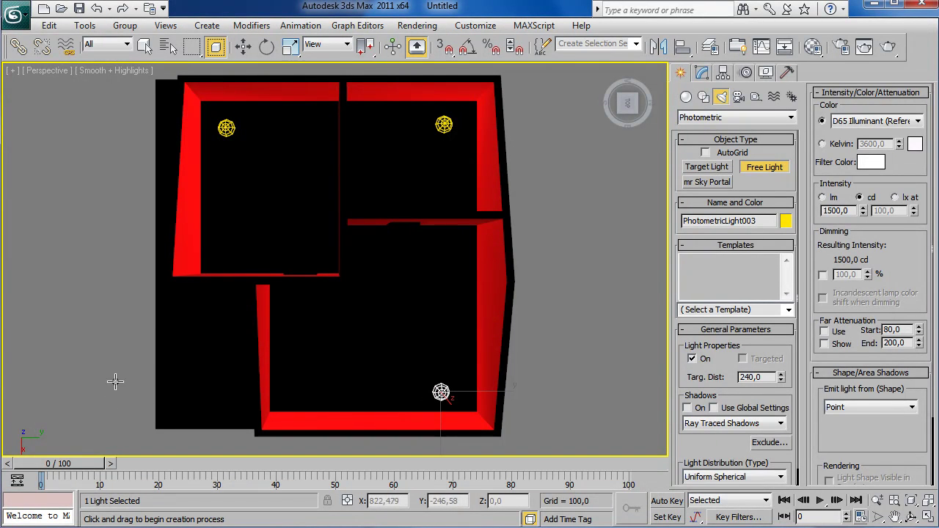
{"action": "right_click", "coordinate": [224, 252]}
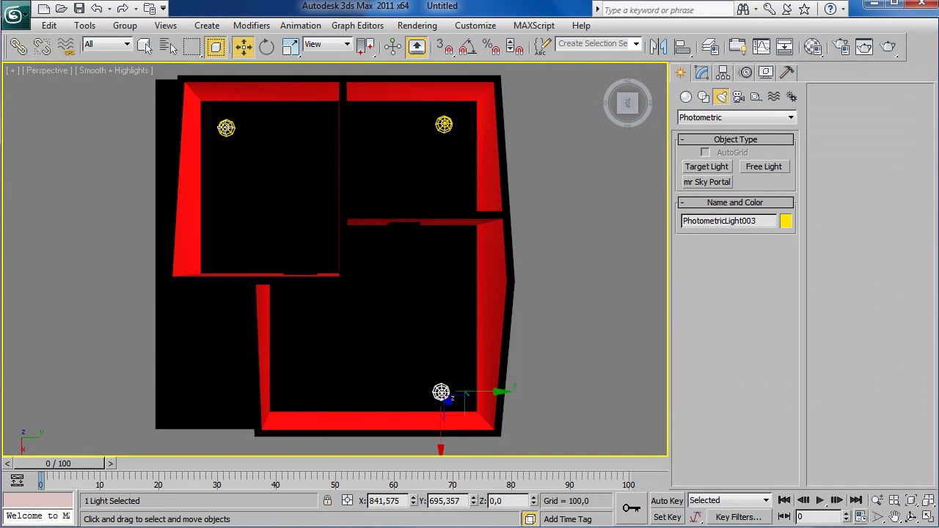
Step: Select all three lights and raise them to about 250 units above the floor
{"action": "left_click", "coordinate": [225, 128], "text": "ctrl"}
{"action": "left_click", "coordinate": [444, 125], "text": "ctrl"}
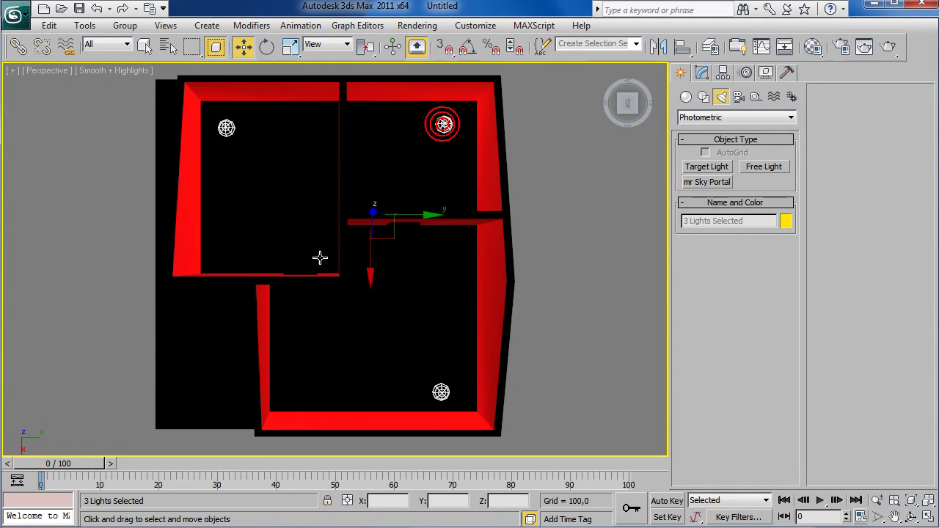
{"action": "middle_click_drag", "start_coordinate": [291, 314], "coordinate": [298, 229], "text": "alt"}
{"action": "left_click_drag", "start_coordinate": [369, 194], "coordinate": [370, 121]}
{"action": "mouse_move", "coordinate": [371, 121]}
{"action": "middle_mouse_down", "text": "alt"}
{"action": "mouse_move", "coordinate": [369, 149]}
{"action": "mouse_move", "coordinate": [88, 218]}
{"action": "mouse_move", "coordinate": [29, 204]}
{"action": "mouse_move", "coordinate": [288, 182]}
{"action": "mouse_move", "coordinate": [373, 193]}
{"action": "mouse_move", "coordinate": [367, 207]}
{"action": "middle_mouse_up", "text": "alt"}
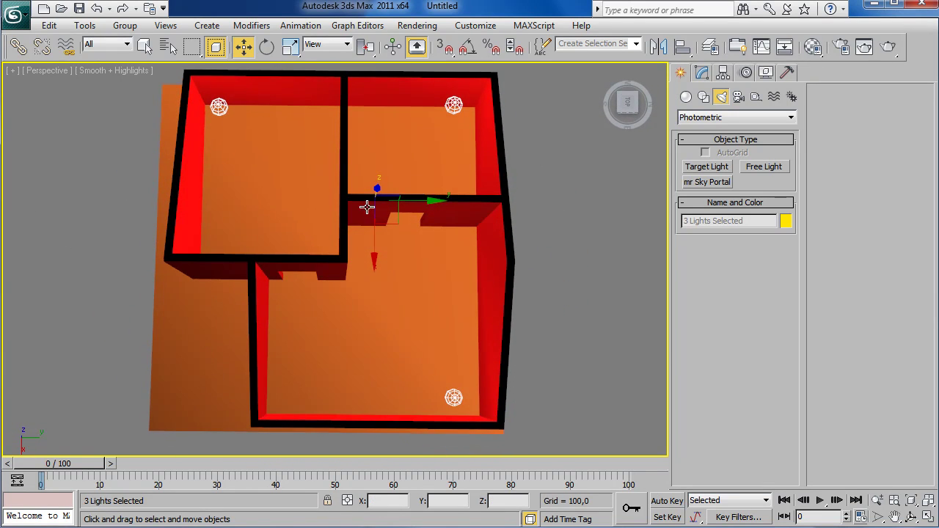
Step: From the top view, enable hardware shading and select the top-left room's light
{"action": "left_click", "coordinate": [626, 103]}
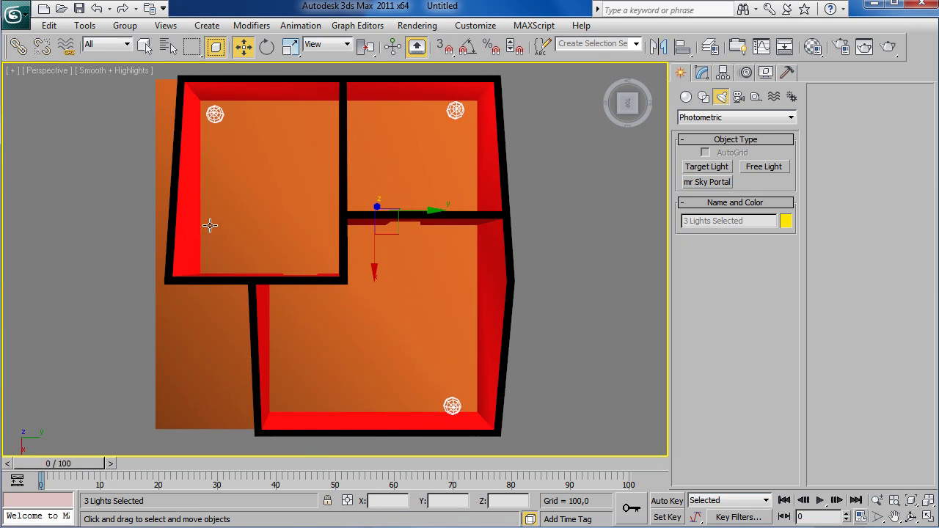
{"action": "left_click", "coordinate": [117, 68]}
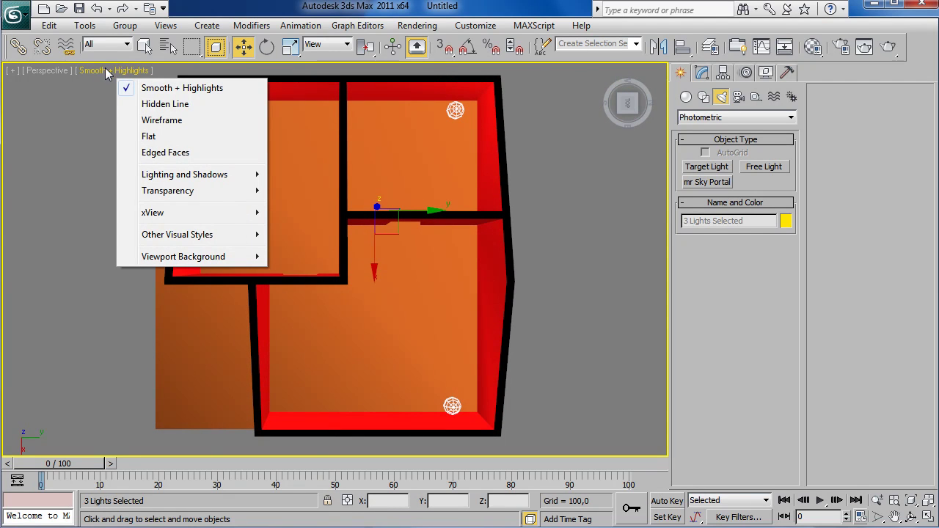
{"action": "mouse_move", "coordinate": [185, 175]}
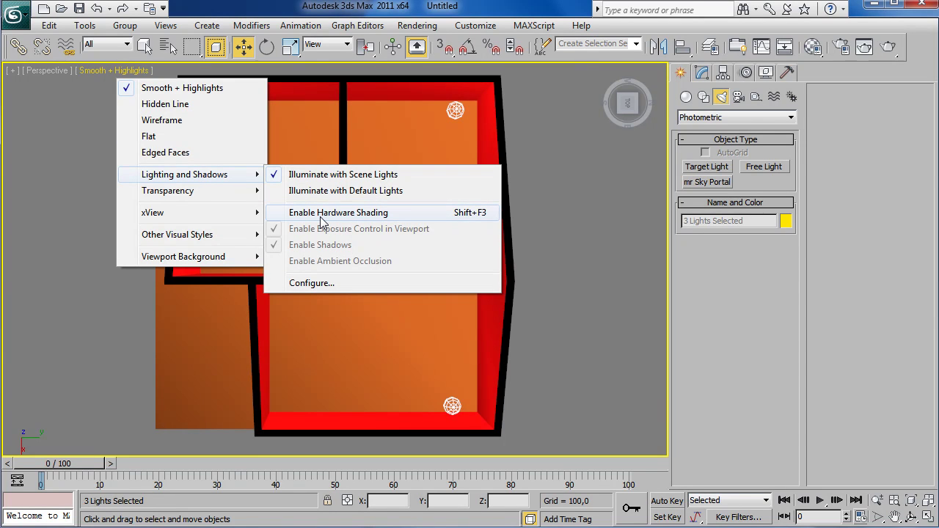
{"action": "left_click", "coordinate": [321, 214]}
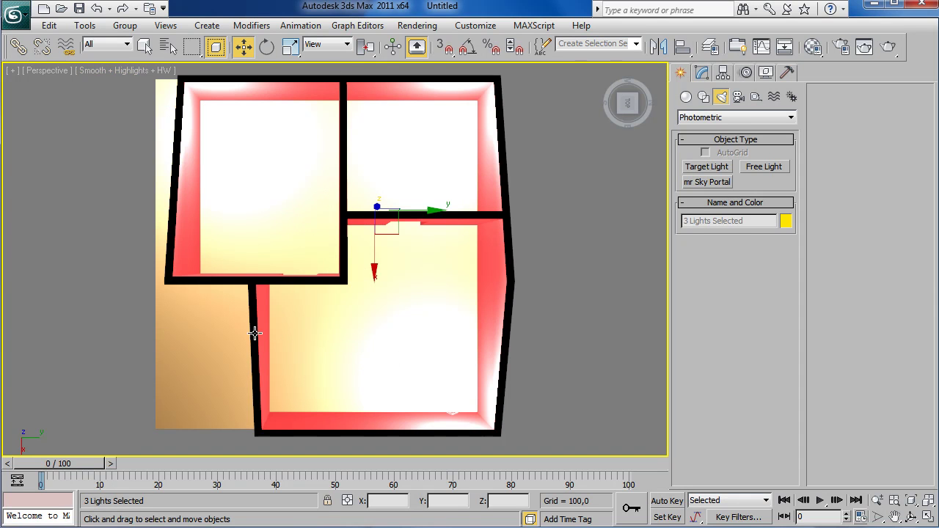
{"action": "left_click", "coordinate": [78, 146]}
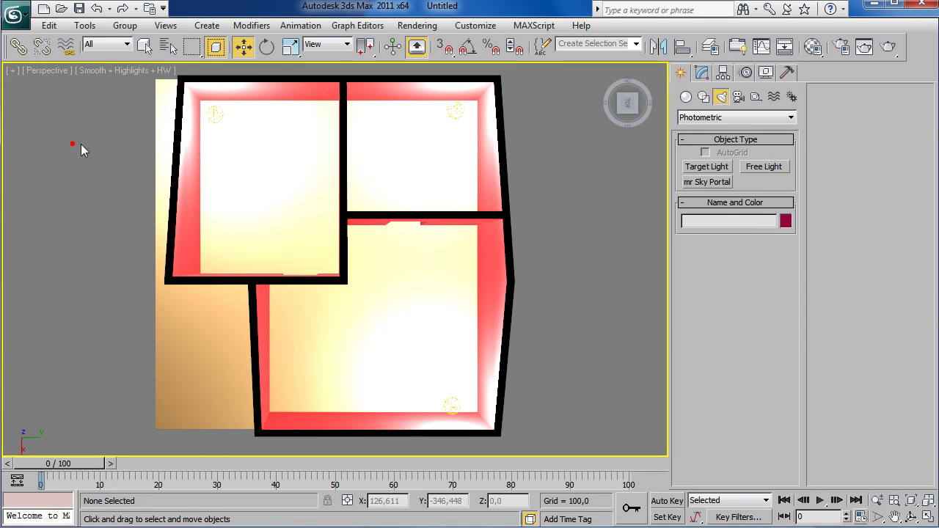
{"action": "left_click", "coordinate": [215, 116]}
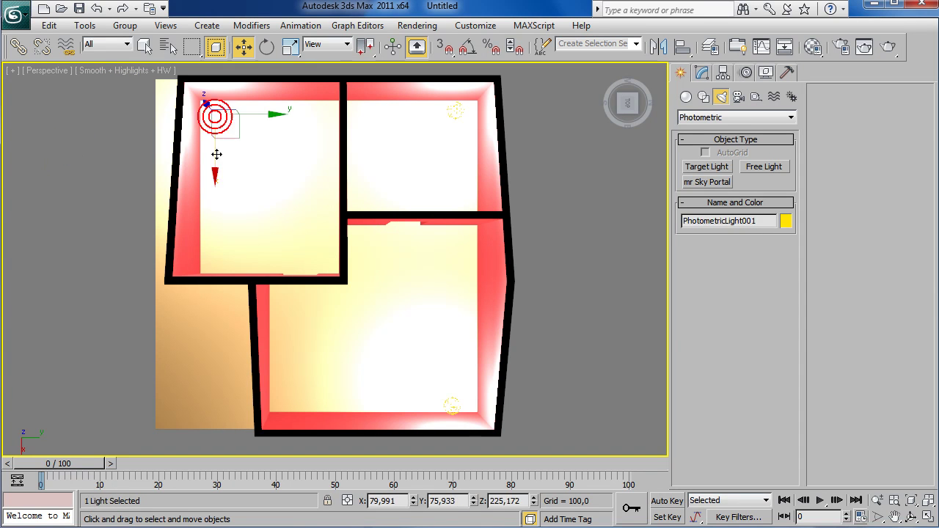
Step: Apply the 75W Bulb template (2800 K, 95 cd) to all three photometric lights
{"action": "left_click", "coordinate": [702, 74]}
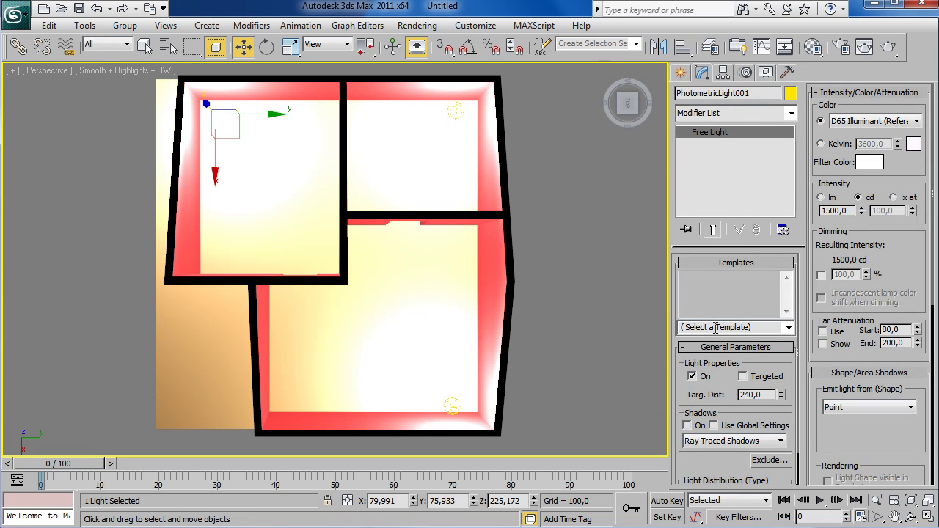
{"action": "left_click", "coordinate": [788, 328]}
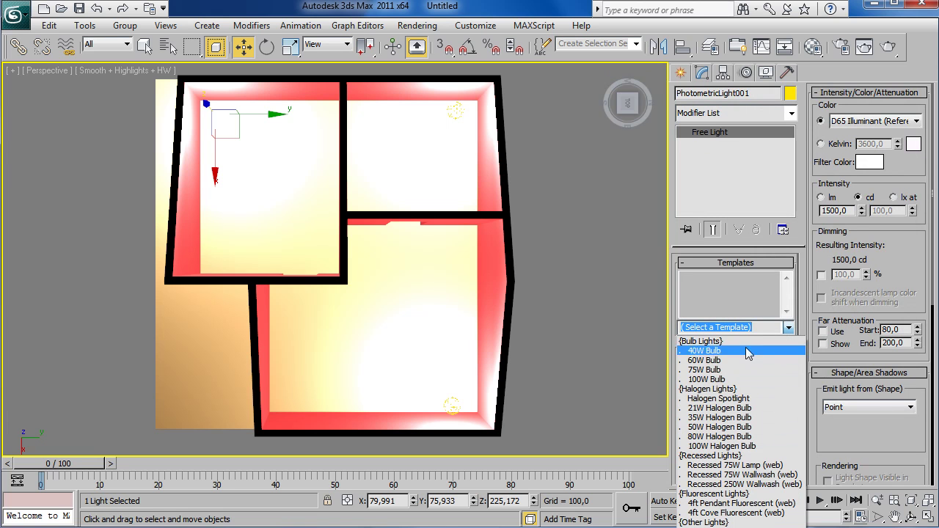
{"action": "left_click", "coordinate": [705, 370]}
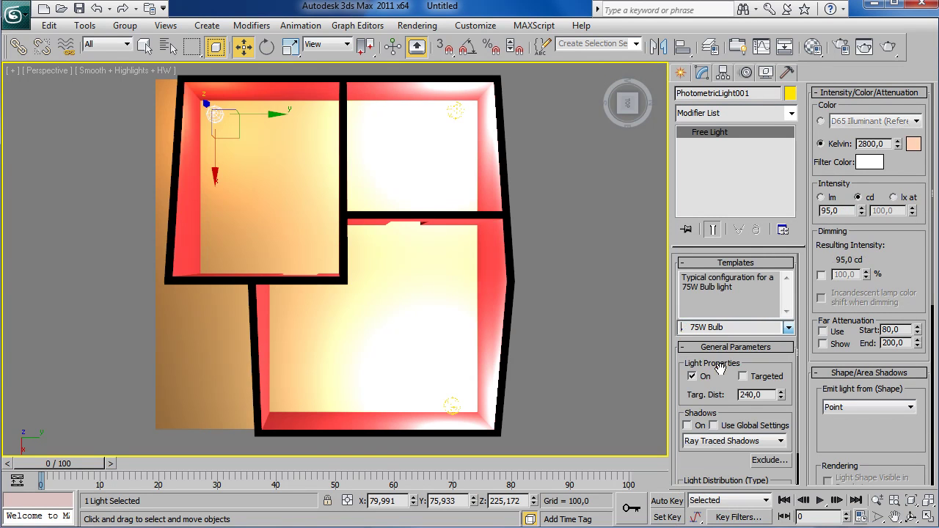
{"action": "left_click", "coordinate": [455, 111]}
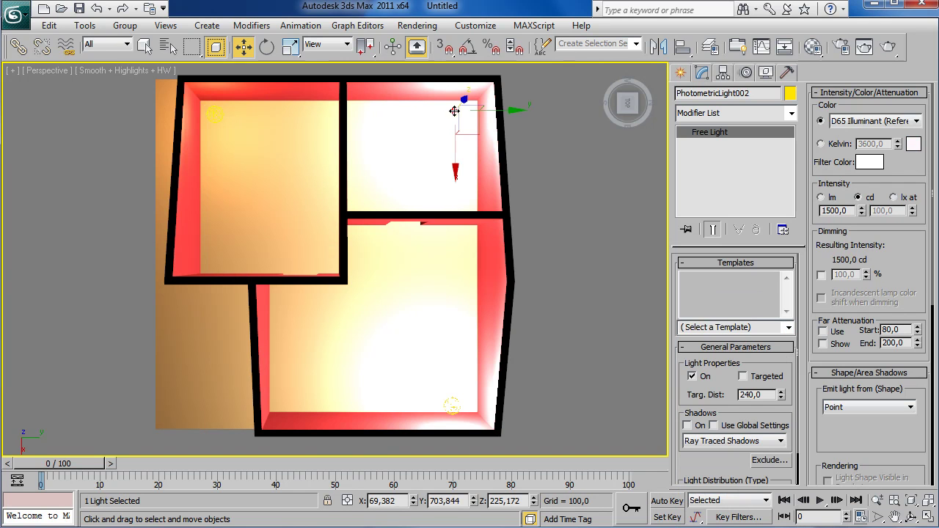
{"action": "left_click", "coordinate": [736, 328]}
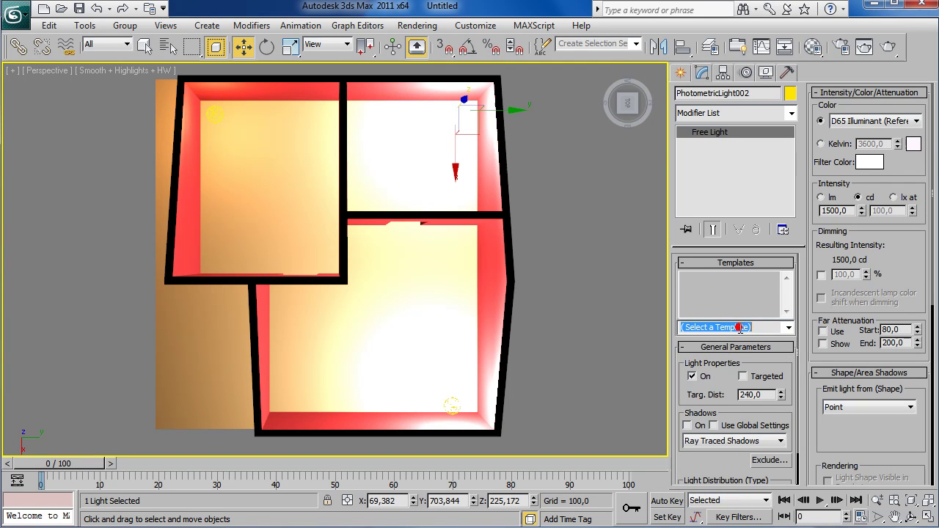
{"action": "left_click", "coordinate": [788, 328]}
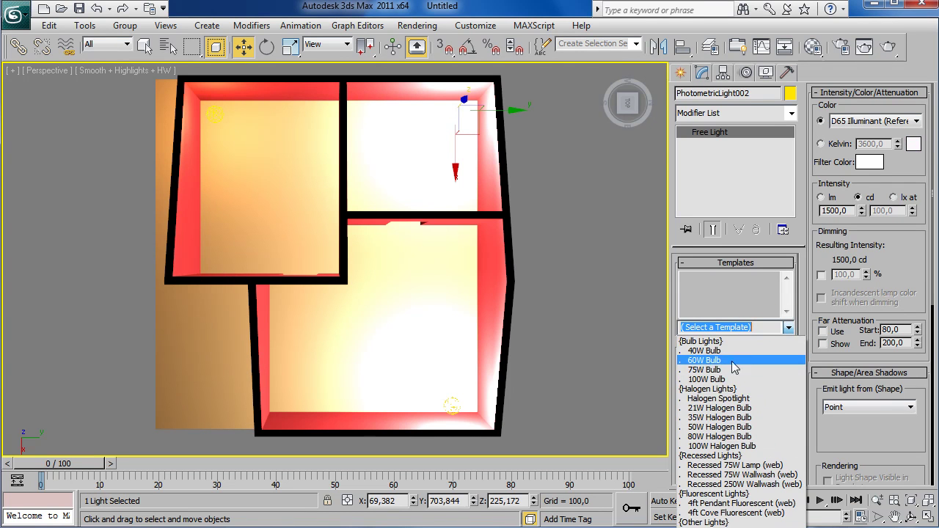
{"action": "left_click", "coordinate": [716, 367]}
{"action": "left_click", "coordinate": [455, 404]}
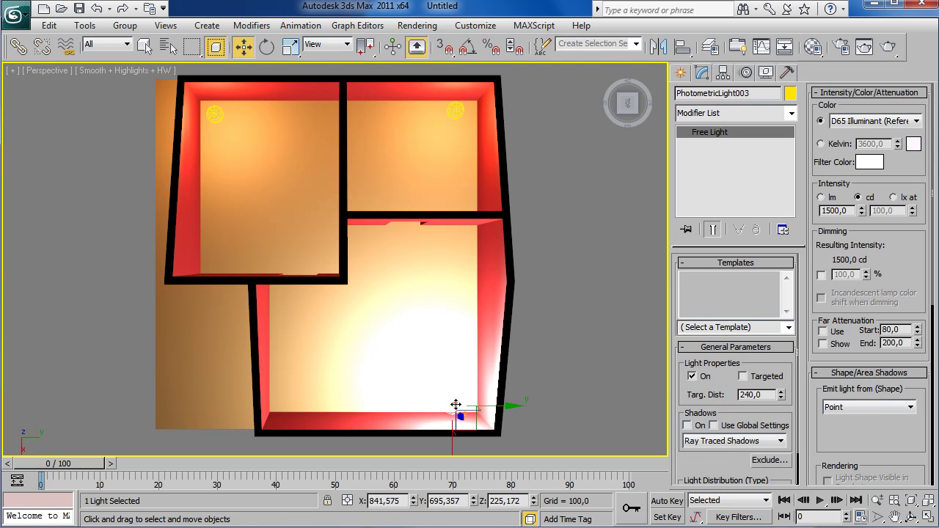
{"action": "left_click", "coordinate": [787, 328]}
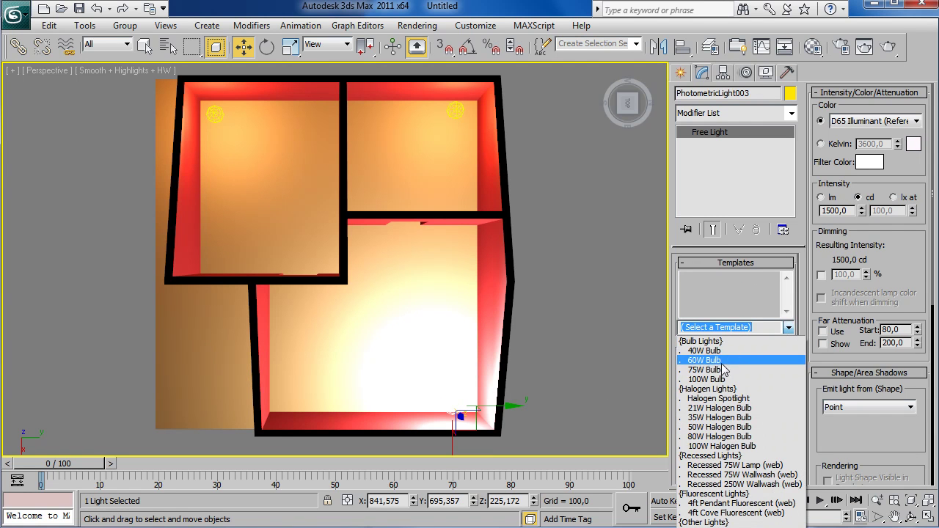
{"action": "left_click", "coordinate": [719, 370]}
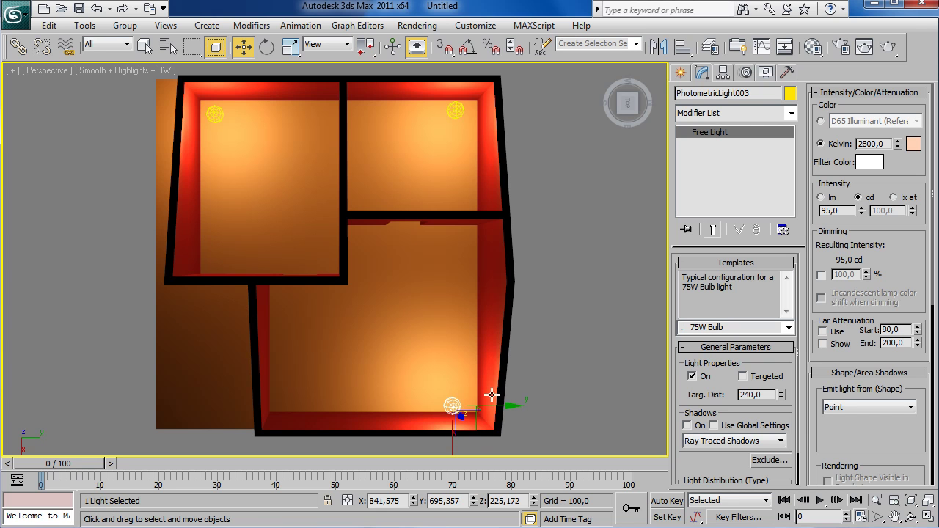
Step: Open the Light Lister and select each of the three photometric lights in turn
{"action": "left_click", "coordinate": [84, 25]}
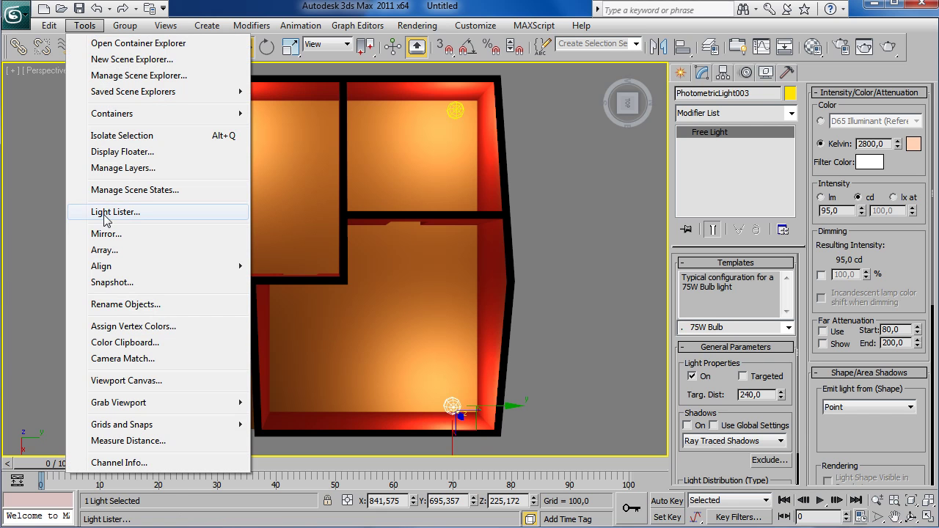
{"action": "left_click", "coordinate": [106, 215]}
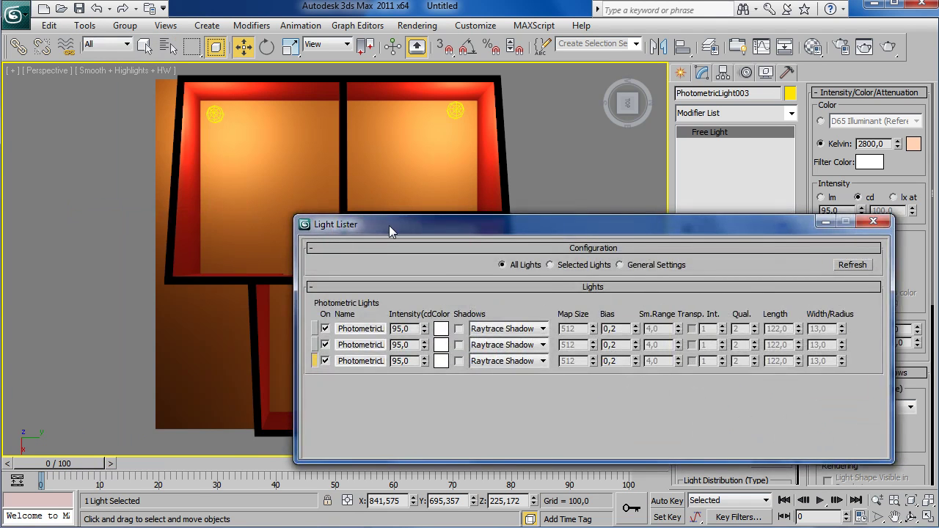
{"action": "left_click_drag", "start_coordinate": [389, 226], "coordinate": [214, 156]}
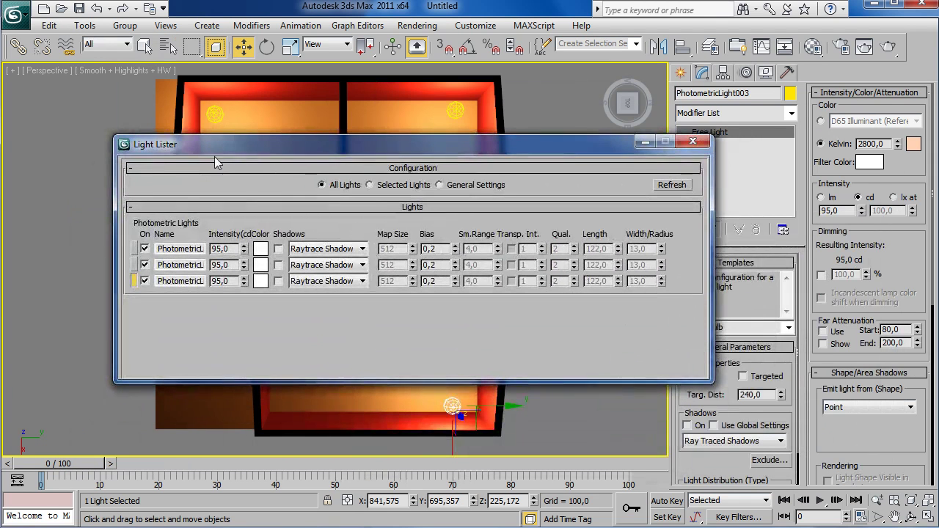
{"action": "left_click", "coordinate": [135, 249]}
{"action": "left_click", "coordinate": [135, 265]}
{"action": "left_click", "coordinate": [134, 281]}
{"action": "left_click", "coordinate": [134, 248]}
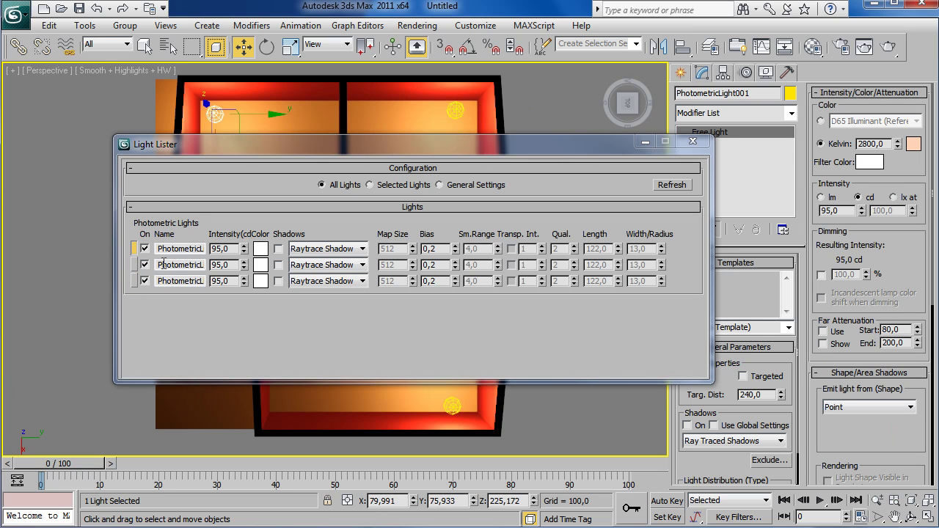
Step: Enable shadows on all three lights and set them to Raytrace Shadow
{"action": "left_click", "coordinate": [278, 249]}
{"action": "left_click", "coordinate": [278, 265]}
{"action": "left_click", "coordinate": [278, 281]}
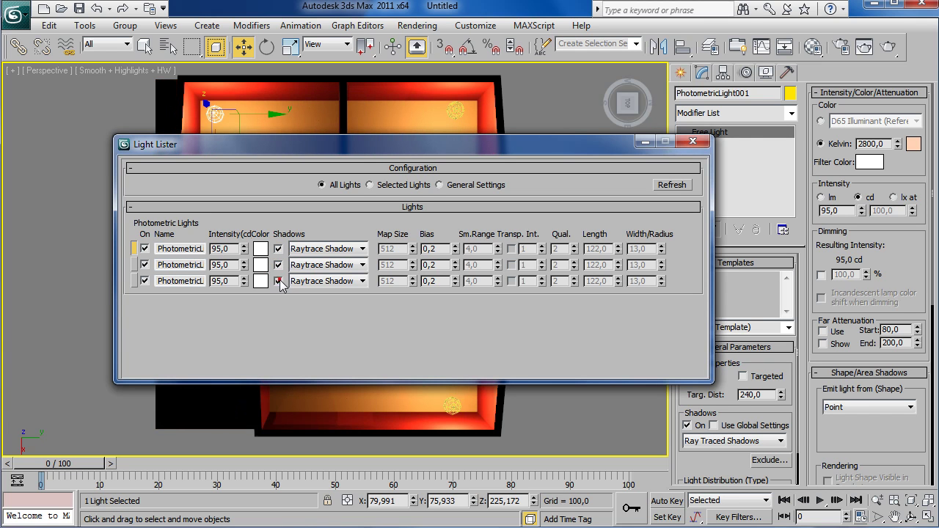
{"action": "left_click", "coordinate": [346, 249]}
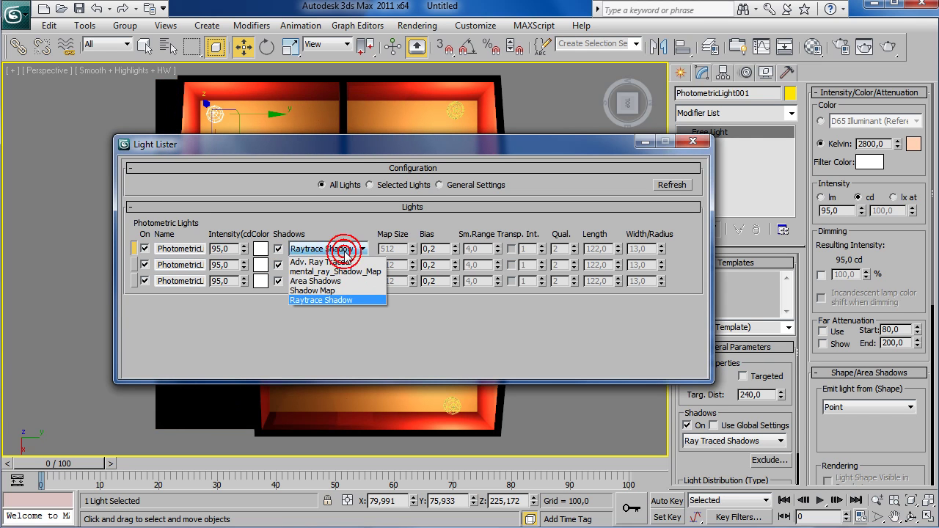
{"action": "left_click", "coordinate": [339, 300]}
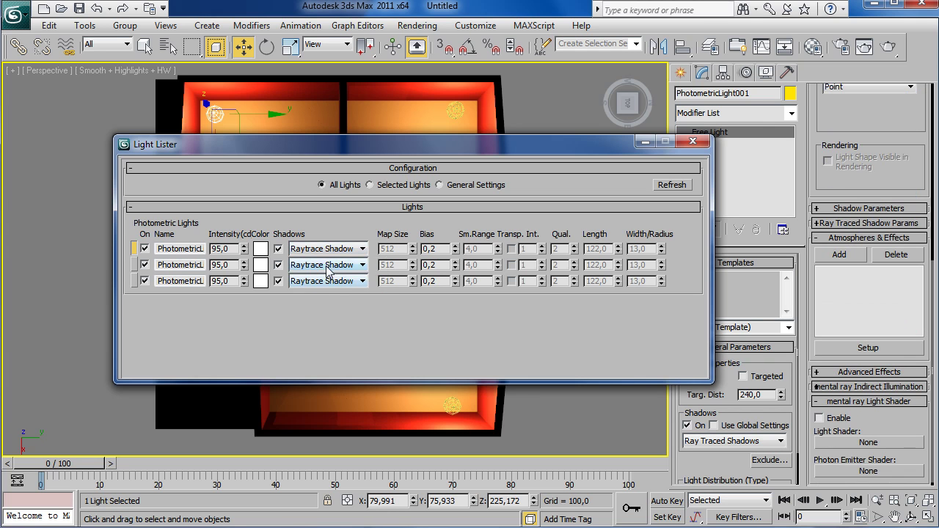
{"action": "left_click", "coordinate": [328, 271]}
{"action": "left_click", "coordinate": [321, 313]}
{"action": "left_click", "coordinate": [694, 142]}
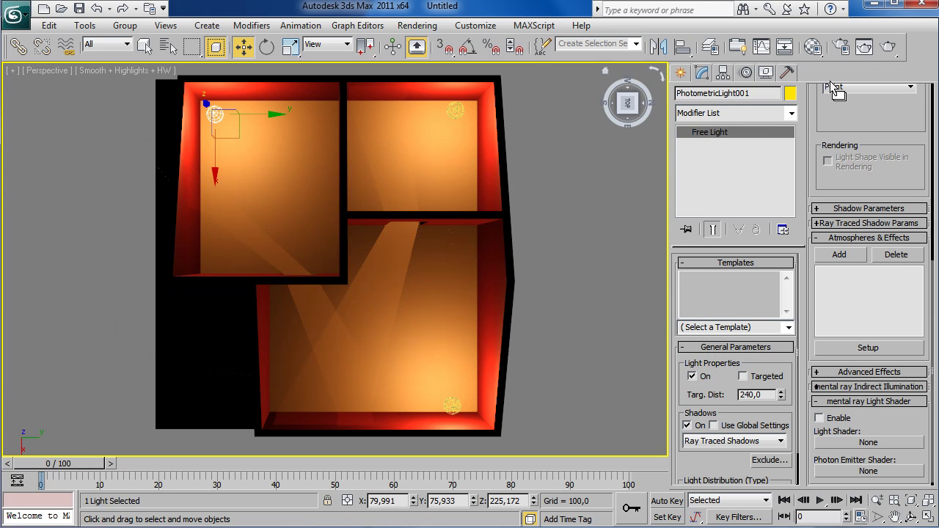
{"action": "left_click", "coordinate": [888, 46]}
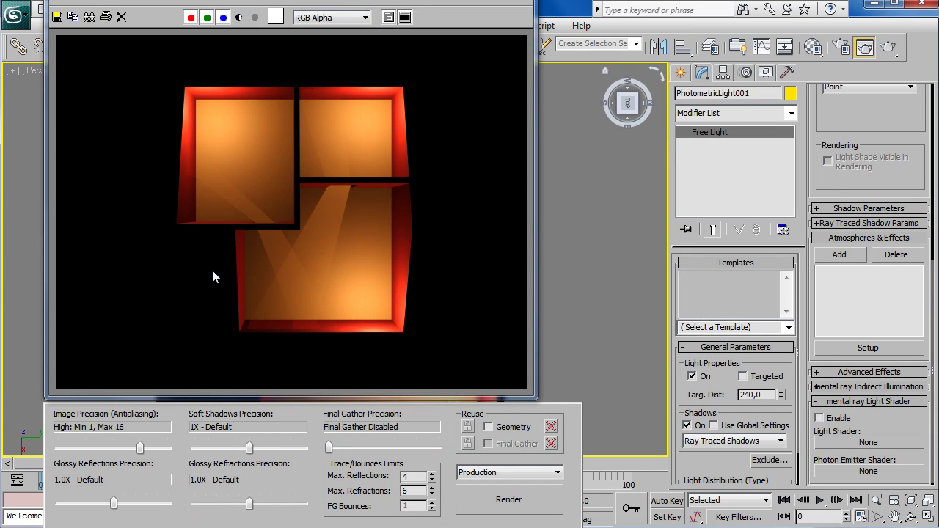
{"action": "key", "text": "alt+F4"}
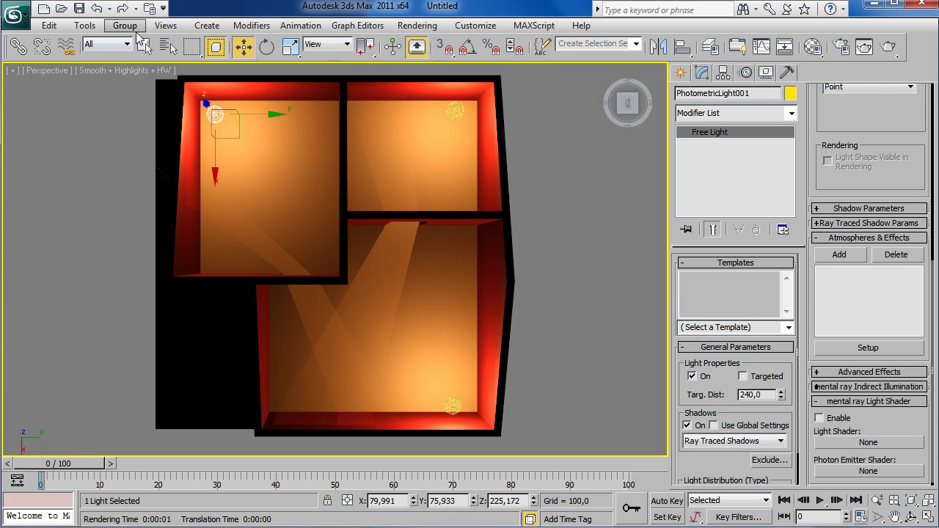
Step: In the Light Lister, colour the upper-left room's light blue-violet
{"action": "left_click", "coordinate": [85, 25]}
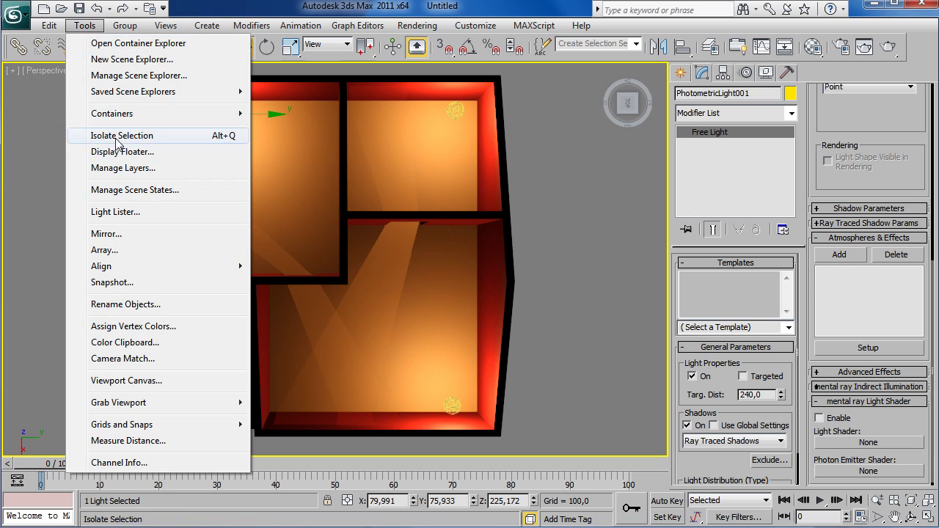
{"action": "left_click", "coordinate": [115, 212]}
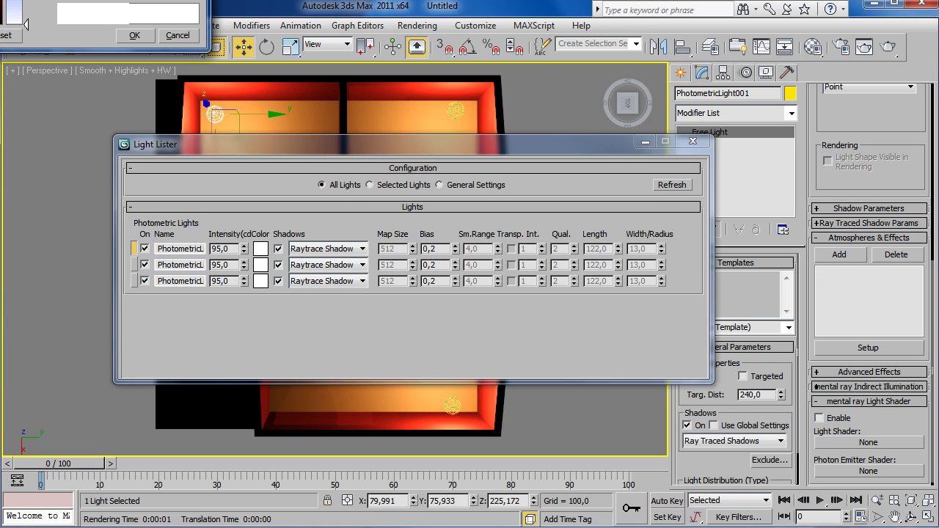
{"action": "left_click_drag", "start_coordinate": [25, 24], "coordinate": [26, 2]}
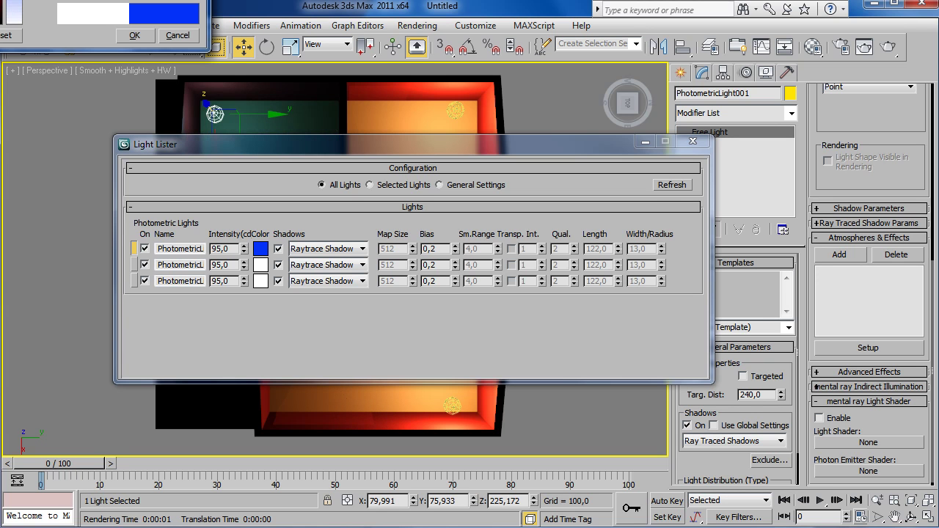
{"action": "left_click_drag", "start_coordinate": [279, 69], "coordinate": [276, 113]}
{"action": "mouse_move", "coordinate": [169, 155]}
{"action": "left_mouse_down"}
{"action": "mouse_move", "coordinate": [153, 189]}
{"action": "mouse_move", "coordinate": [92, 179]}
{"action": "mouse_move", "coordinate": [185, 178]}
{"action": "mouse_move", "coordinate": [166, 150]}
{"action": "mouse_move", "coordinate": [212, 177]}
{"action": "mouse_move", "coordinate": [212, 150]}
{"action": "left_mouse_up"}
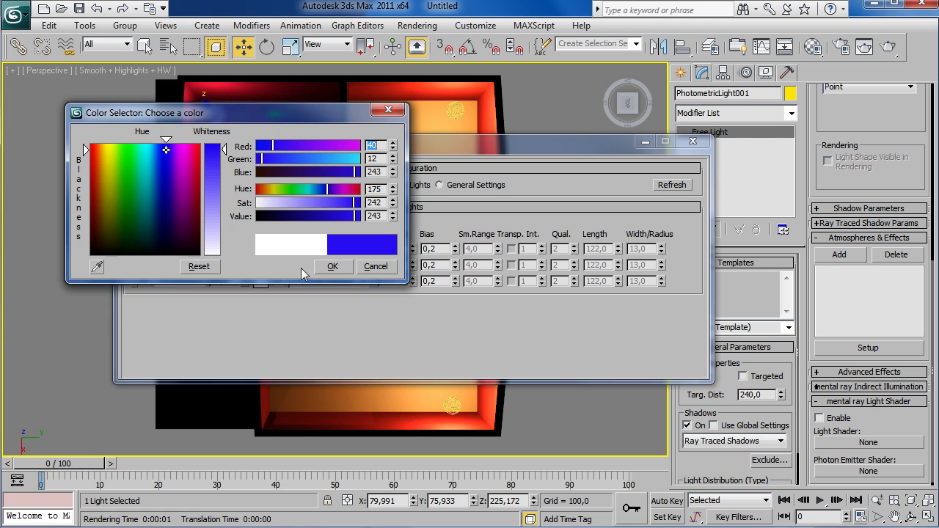
{"action": "left_click", "coordinate": [331, 267]}
Step: Colour the second light red and the third light yellow (hue 39)
{"action": "left_click", "coordinate": [261, 265]}
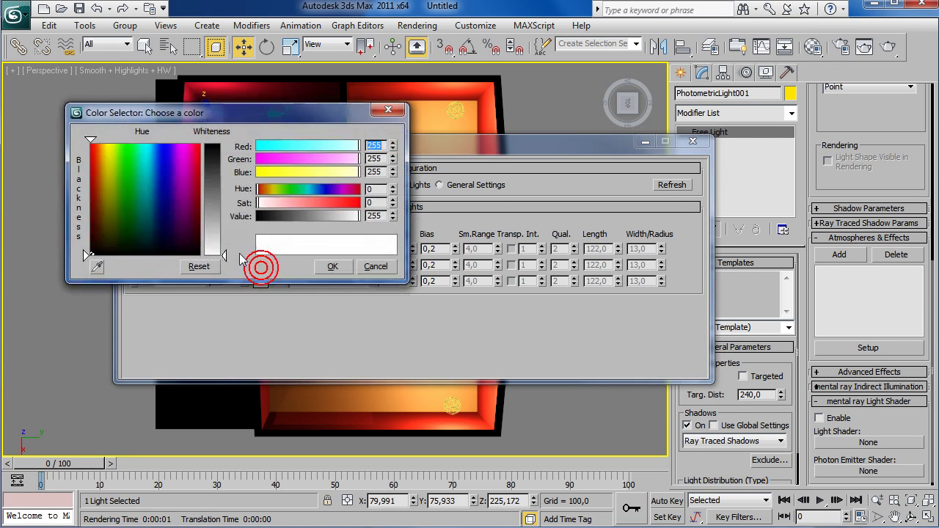
{"action": "left_click", "coordinate": [89, 141]}
{"action": "left_click", "coordinate": [332, 266]}
{"action": "left_click", "coordinate": [261, 281]}
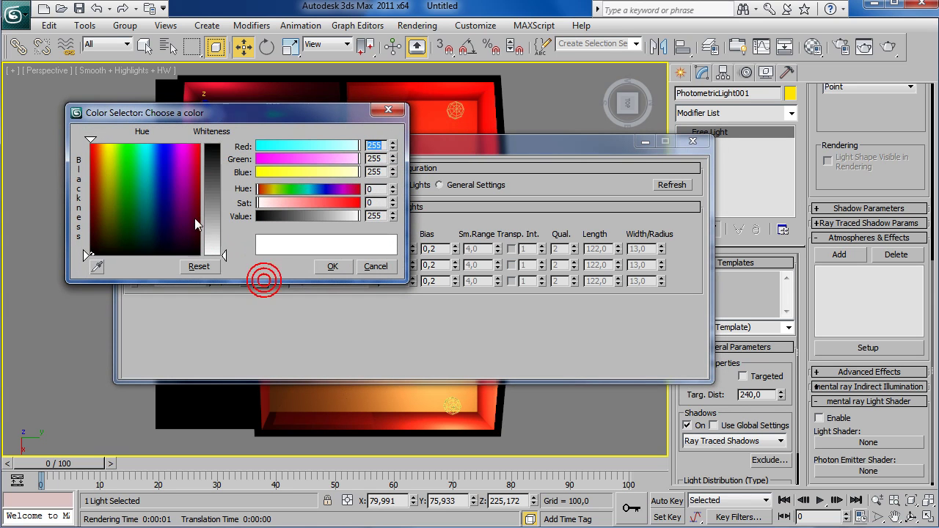
{"action": "left_click", "coordinate": [108, 149]}
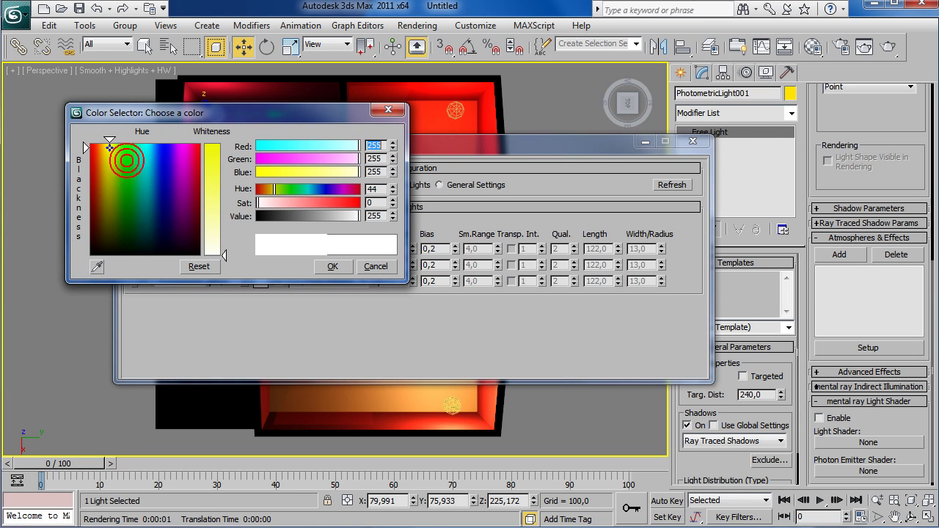
{"action": "left_click", "coordinate": [213, 158]}
{"action": "left_click", "coordinate": [332, 267]}
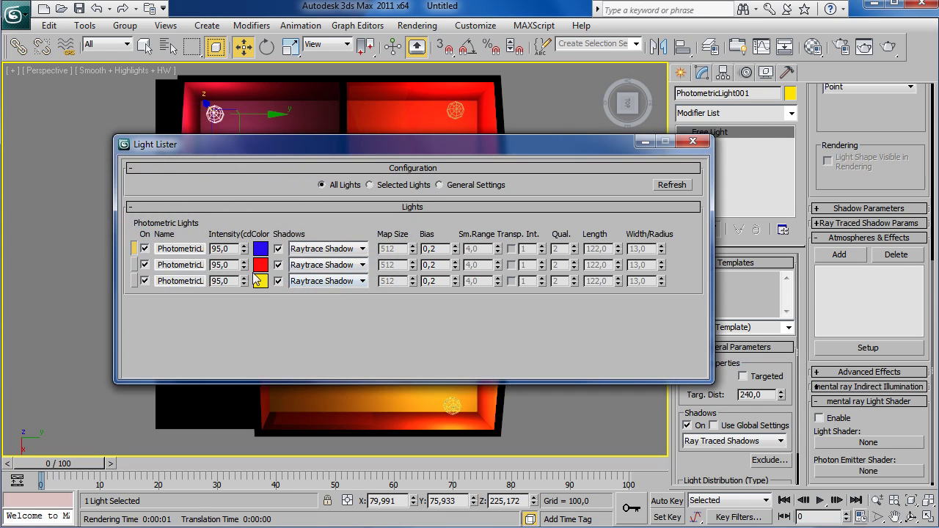
{"action": "left_click", "coordinate": [693, 141]}
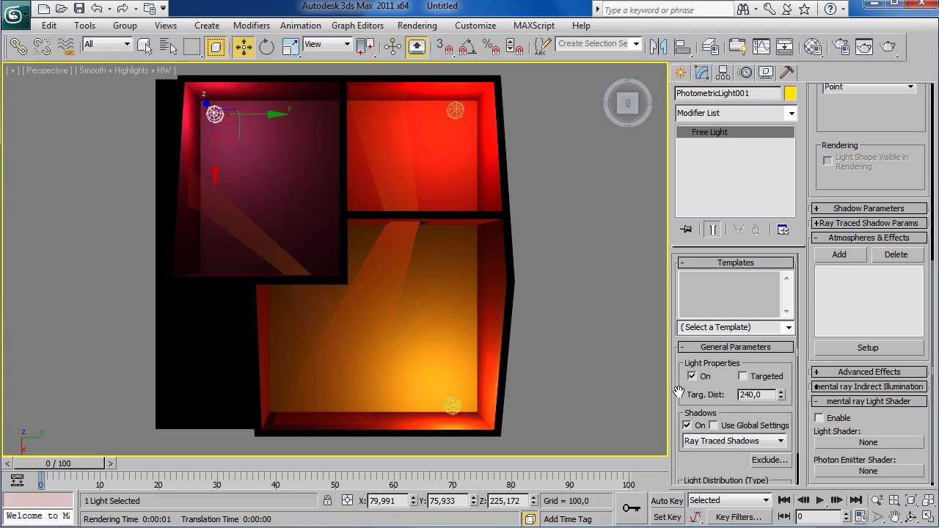
Step: Experiment with the Kelvin temperature of the blue and red lights
{"action": "left_click_drag", "start_coordinate": [723, 472], "coordinate": [740, 362]}
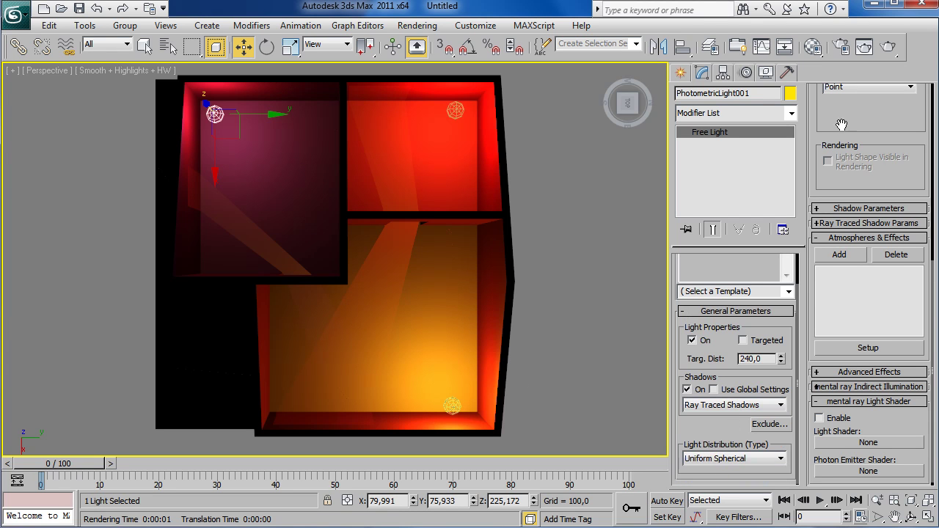
{"action": "scroll", "coordinate": [815, 330], "scroll_direction": "up", "scroll_amount": 5}
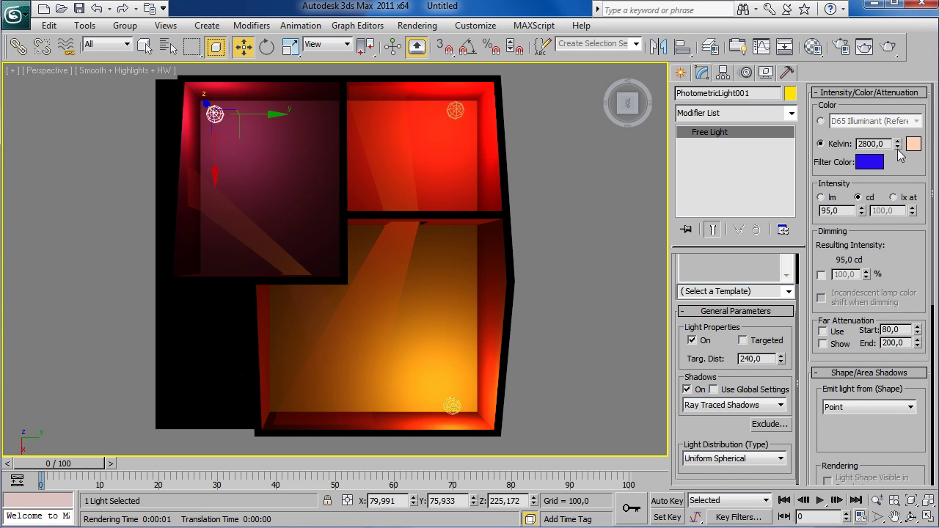
{"action": "left_click_drag", "start_coordinate": [897, 143], "coordinate": [896, 161]}
{"action": "left_click_drag", "start_coordinate": [902, 210], "coordinate": [898, 102]}
{"action": "mouse_move", "coordinate": [891, 137]}
{"action": "left_mouse_down"}
{"action": "mouse_move", "coordinate": [893, 162]}
{"action": "mouse_move", "coordinate": [895, 126]}
{"action": "left_mouse_up"}
{"action": "left_click", "coordinate": [455, 110]}
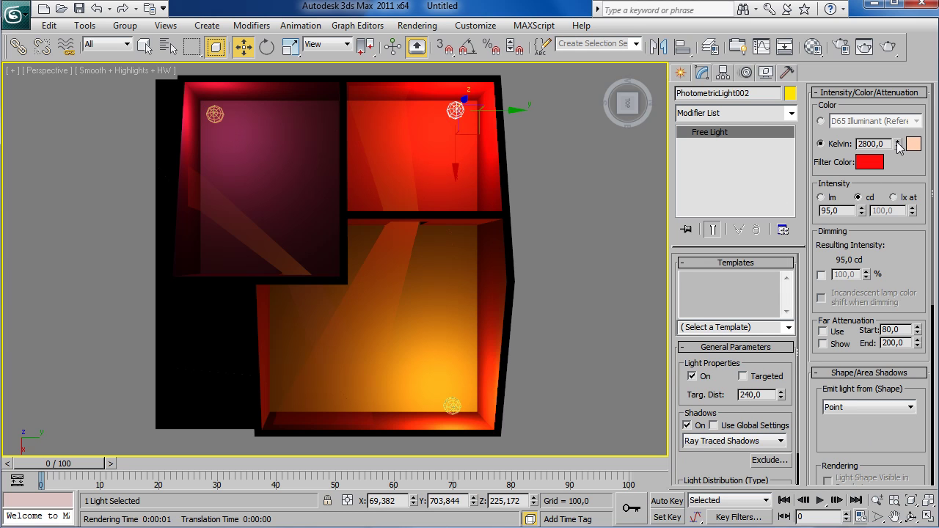
{"action": "mouse_move", "coordinate": [897, 147]}
{"action": "left_mouse_down"}
{"action": "mouse_move", "coordinate": [886, 12]}
{"action": "mouse_move", "coordinate": [898, 198]}
{"action": "left_mouse_up"}
{"action": "left_click_drag", "start_coordinate": [898, 252], "coordinate": [890, 139]}
Step: Switch the red, blue and yellow lights to the D65 Illuminant and render the scene
{"action": "left_click", "coordinate": [821, 122]}
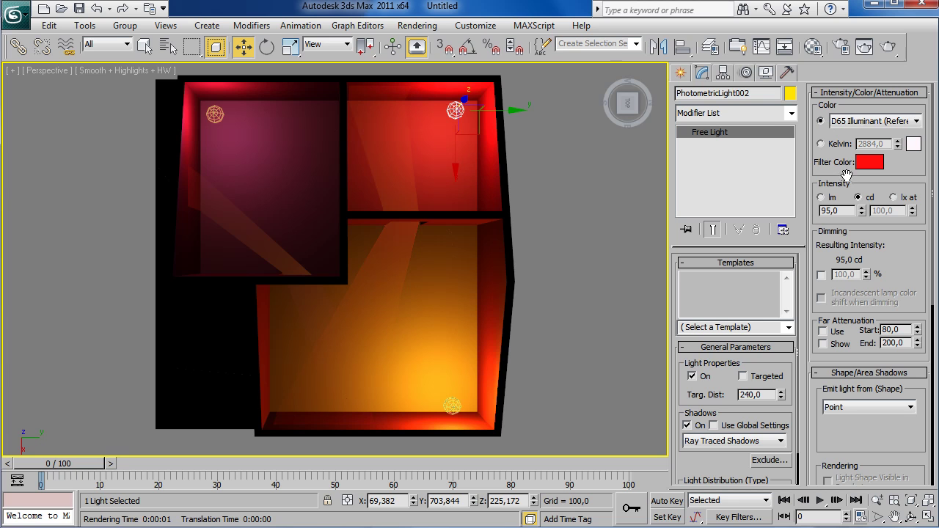
{"action": "left_click", "coordinate": [216, 115]}
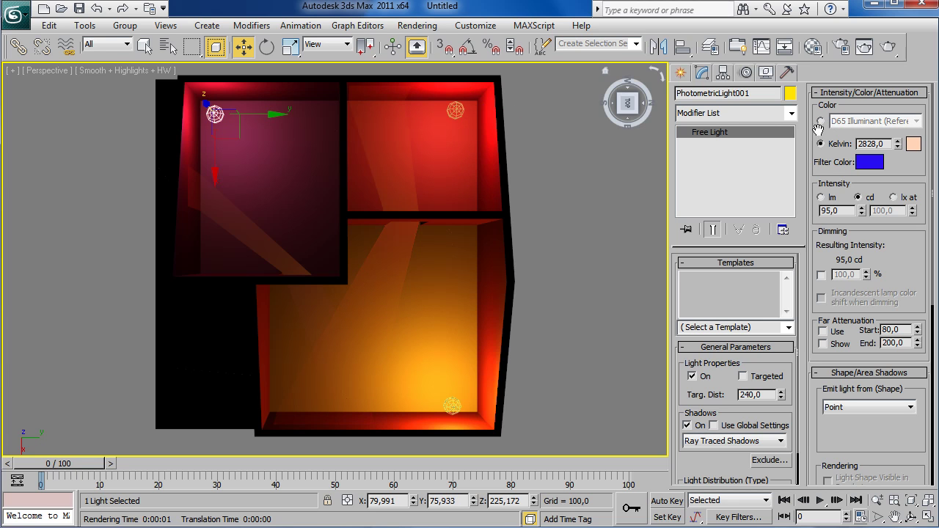
{"action": "left_click", "coordinate": [821, 122]}
{"action": "left_click", "coordinate": [449, 407]}
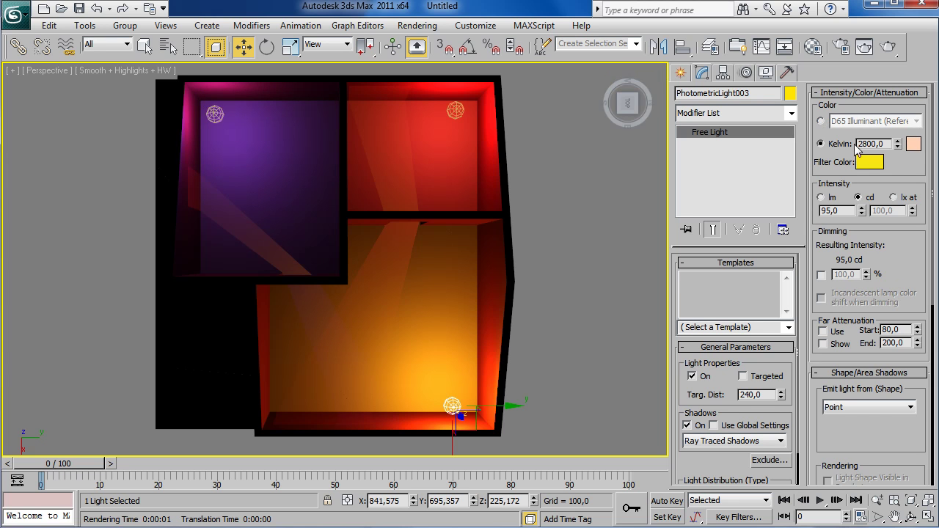
{"action": "left_click", "coordinate": [822, 122]}
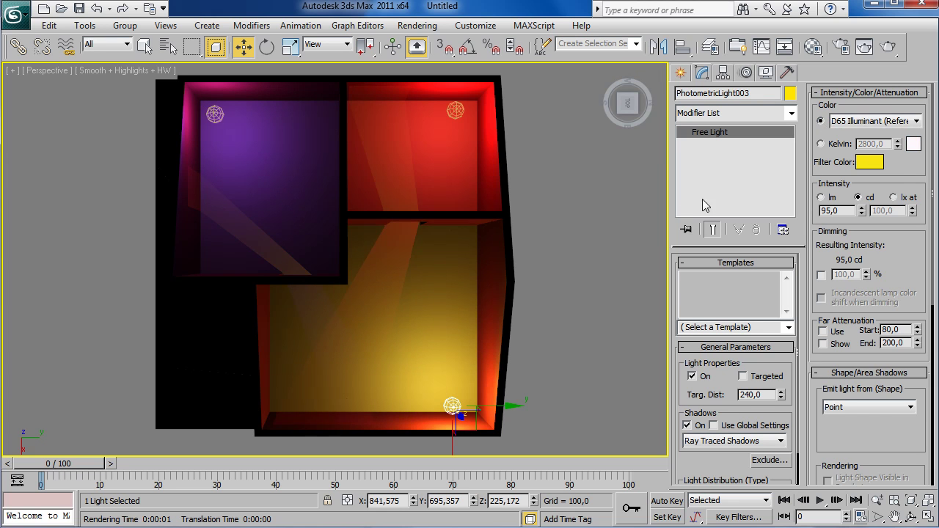
{"action": "left_click", "coordinate": [889, 46]}
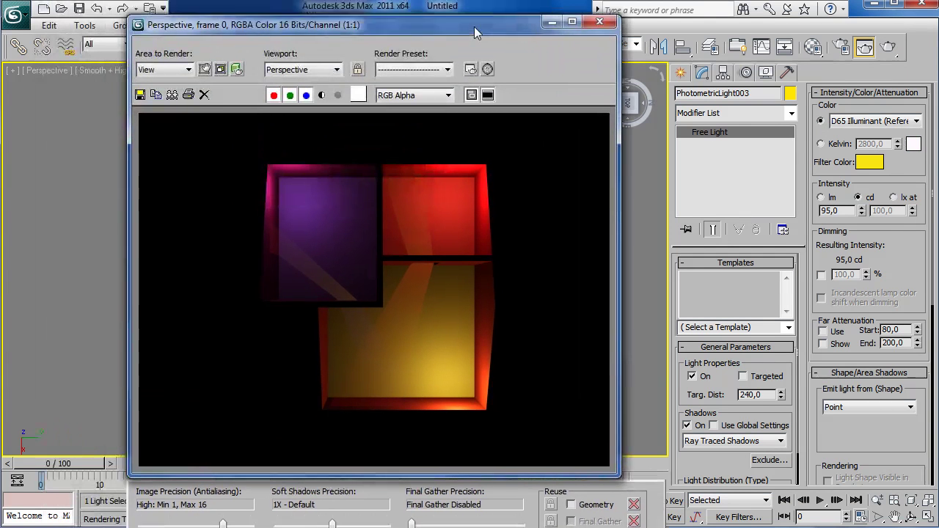
Step: Move the yellow light up and left within the lower room and re-render to check
{"action": "left_click_drag", "start_coordinate": [474, 27], "coordinate": [466, 9]}
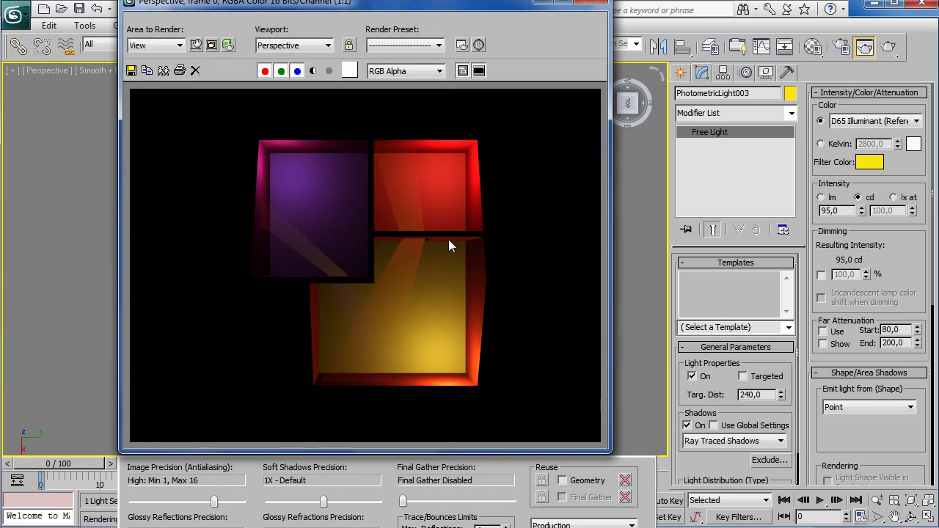
{"action": "left_click", "coordinate": [598, 5]}
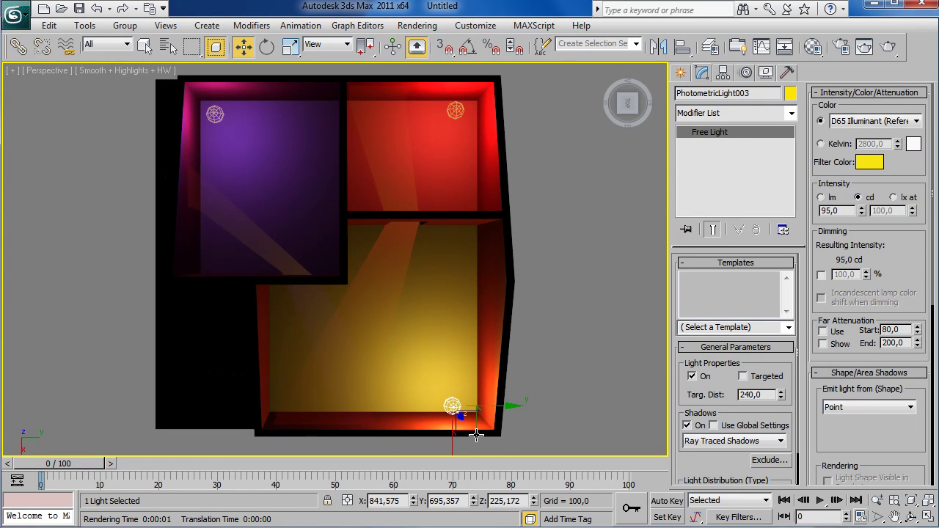
{"action": "mouse_move", "coordinate": [476, 431]}
{"action": "left_mouse_down"}
{"action": "mouse_move", "coordinate": [415, 334]}
{"action": "mouse_move", "coordinate": [360, 403]}
{"action": "mouse_move", "coordinate": [384, 308]}
{"action": "mouse_move", "coordinate": [320, 364]}
{"action": "mouse_move", "coordinate": [299, 428]}
{"action": "mouse_move", "coordinate": [461, 426]}
{"action": "mouse_move", "coordinate": [423, 433]}
{"action": "mouse_move", "coordinate": [447, 424]}
{"action": "left_mouse_up"}
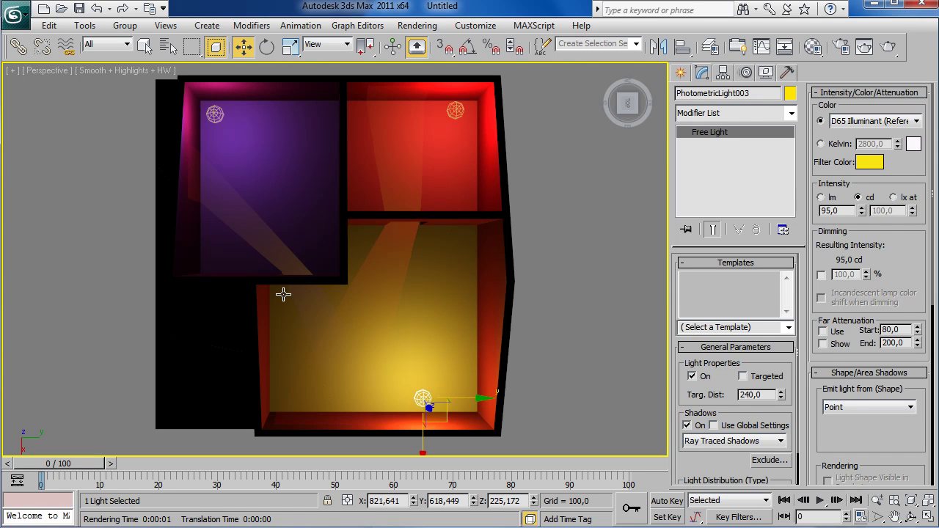
{"action": "left_click", "coordinate": [888, 46]}
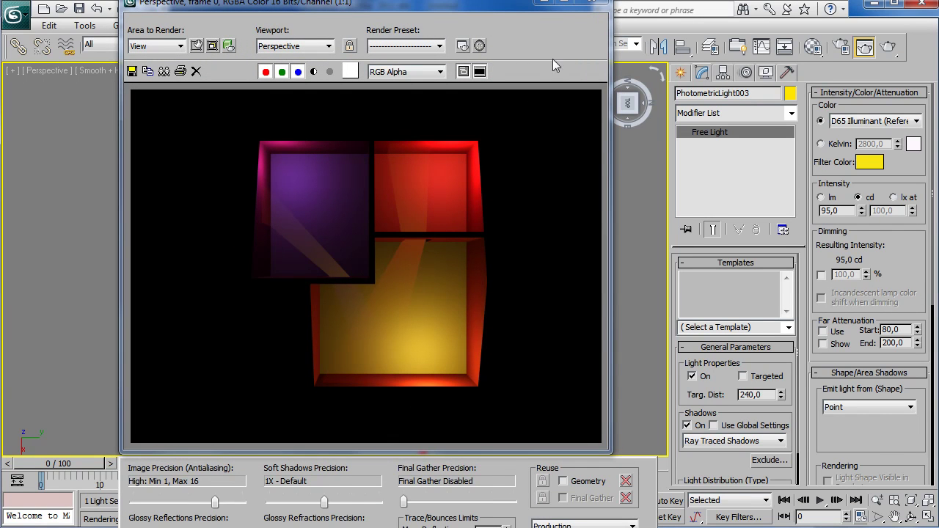
{"action": "left_click", "coordinate": [592, 3]}
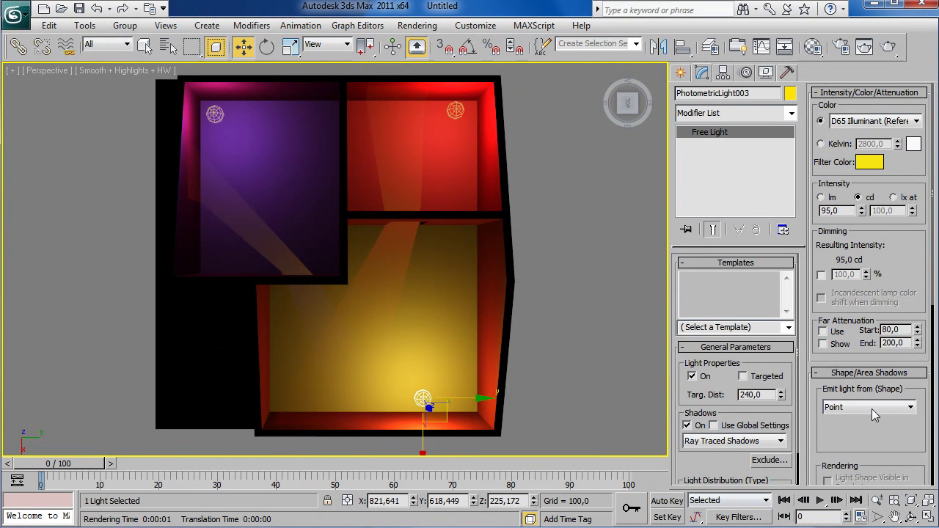
{"action": "left_click", "coordinate": [834, 93]}
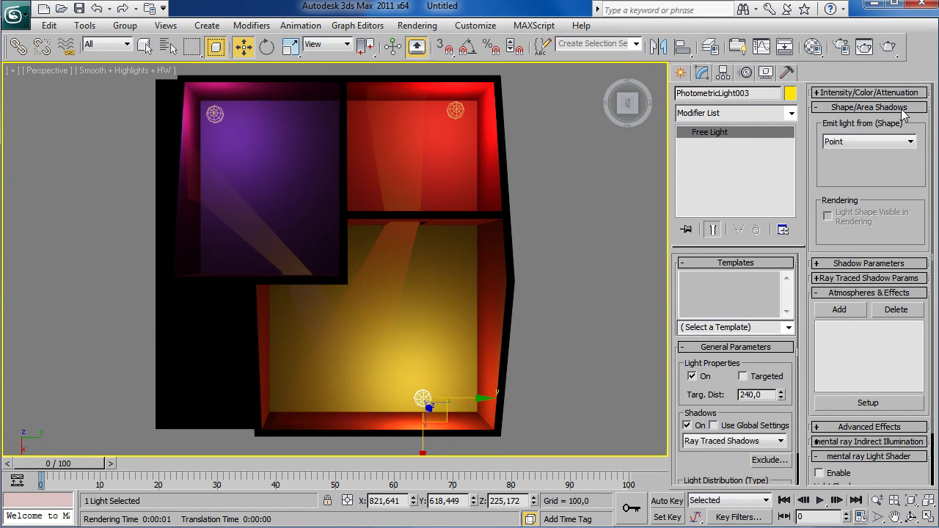
Step: Make the yellow light emit from a sphere of radius about 46 and test-render
{"action": "left_click", "coordinate": [906, 142]}
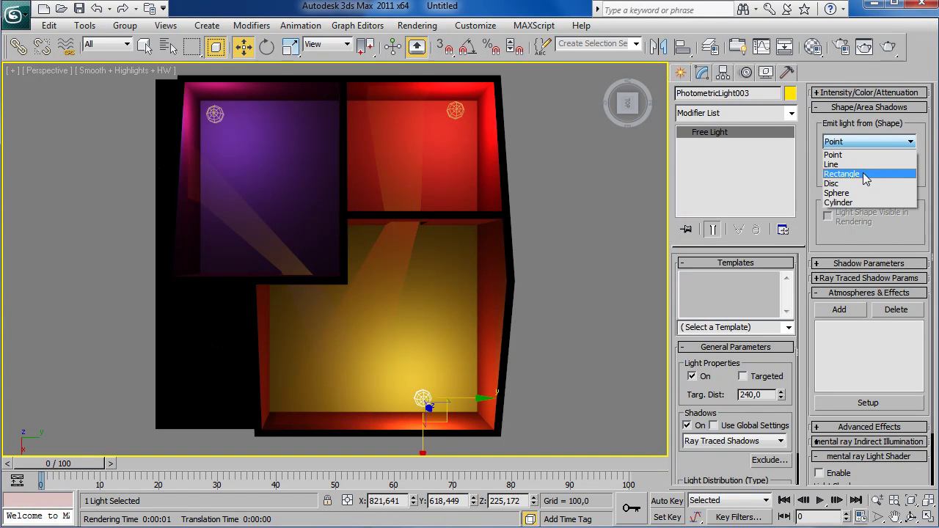
{"action": "left_click", "coordinate": [851, 193]}
{"action": "left_click_drag", "start_coordinate": [912, 158], "coordinate": [912, 124]}
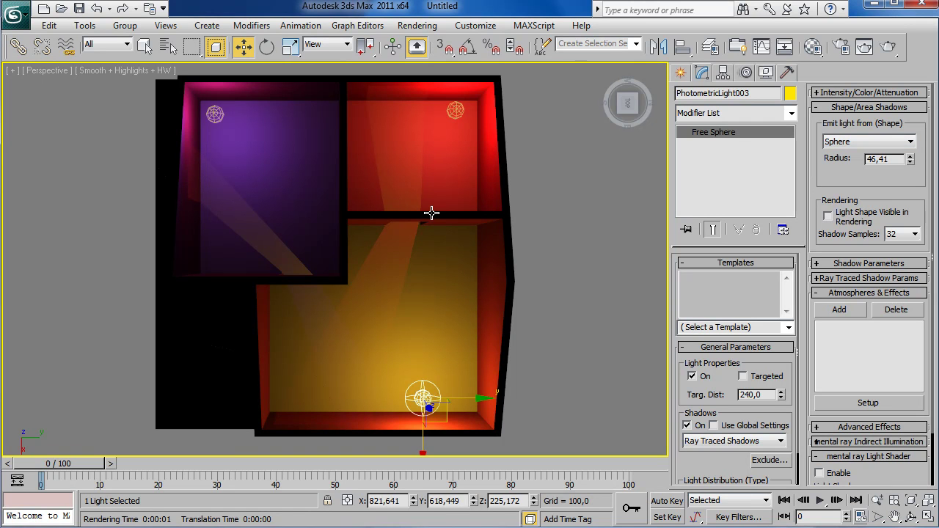
{"action": "left_click", "coordinate": [892, 47]}
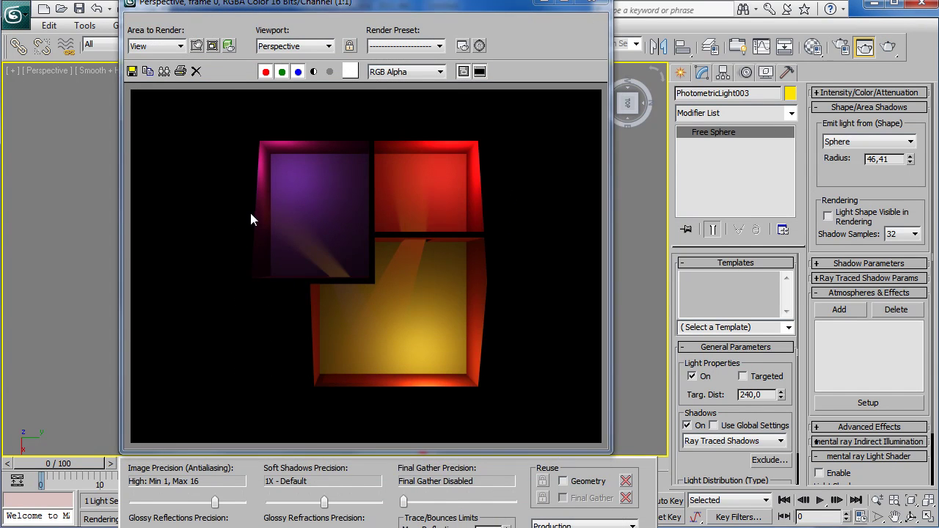
{"action": "left_click", "coordinate": [592, 3]}
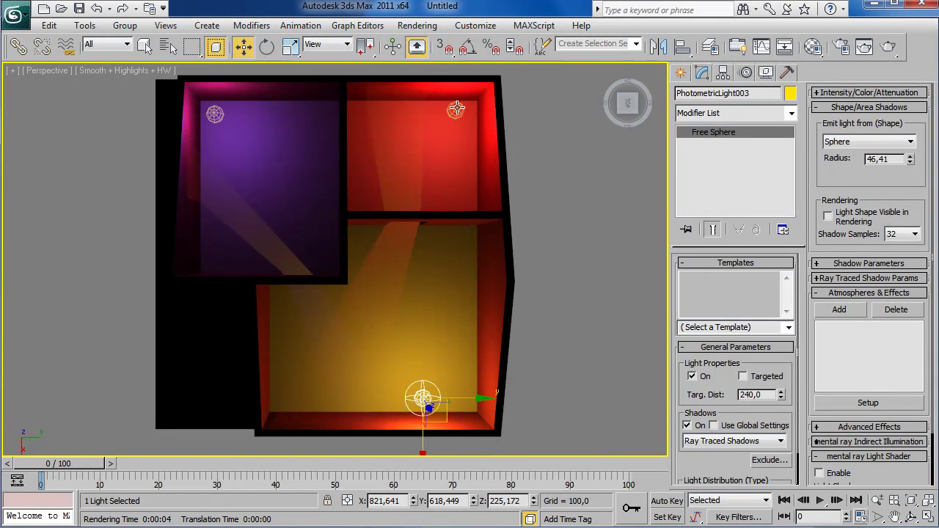
Step: Give the red and blue lights sphere emitters with radii 38.22 and 40.69
{"action": "left_click", "coordinate": [456, 108]}
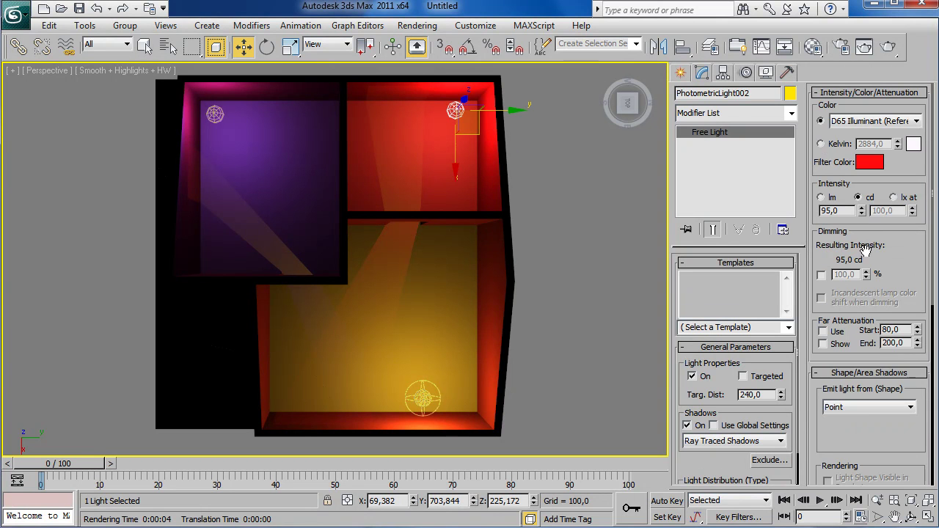
{"action": "left_click", "coordinate": [866, 408]}
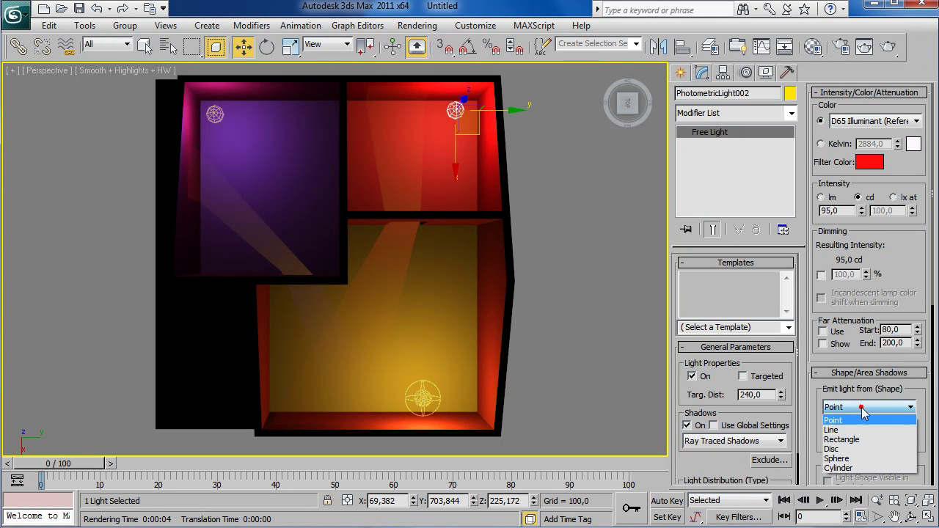
{"action": "left_click", "coordinate": [861, 459]}
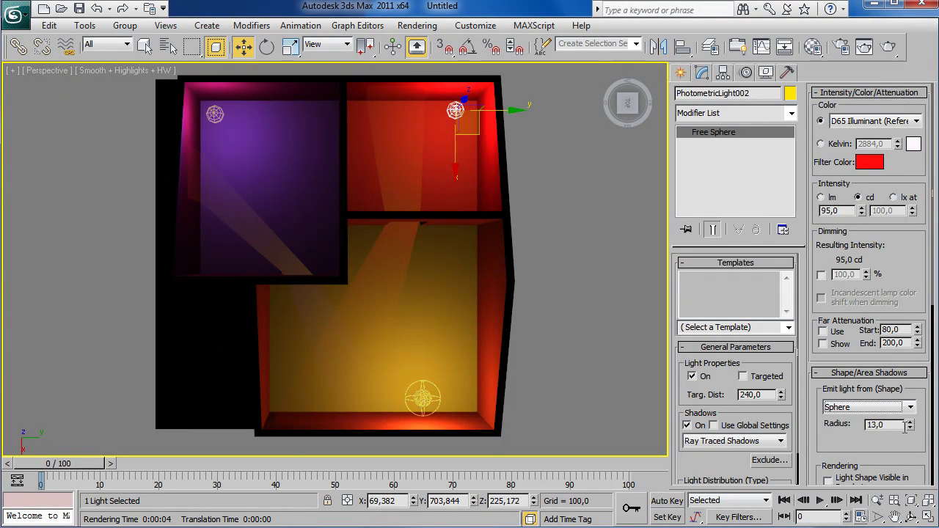
{"action": "left_click_drag", "start_coordinate": [910, 426], "coordinate": [919, 281]}
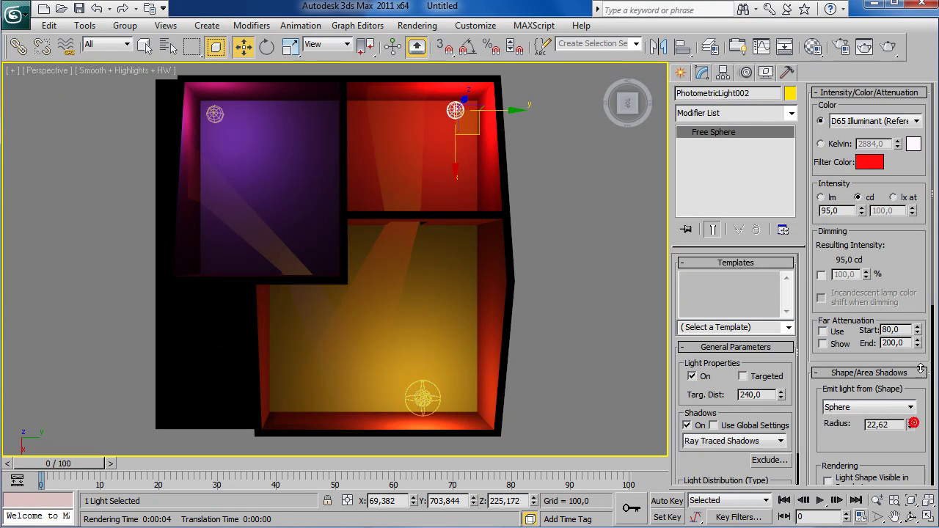
{"action": "left_click", "coordinate": [213, 116]}
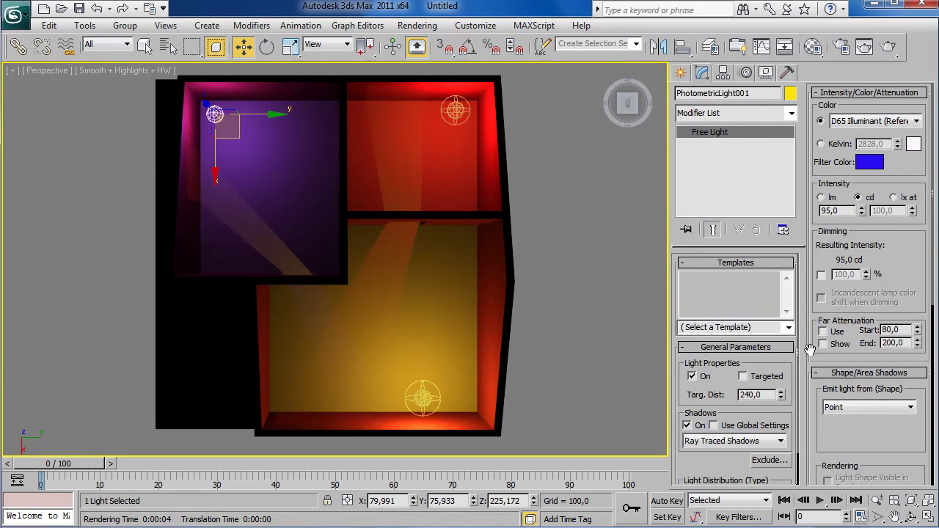
{"action": "left_click", "coordinate": [910, 409]}
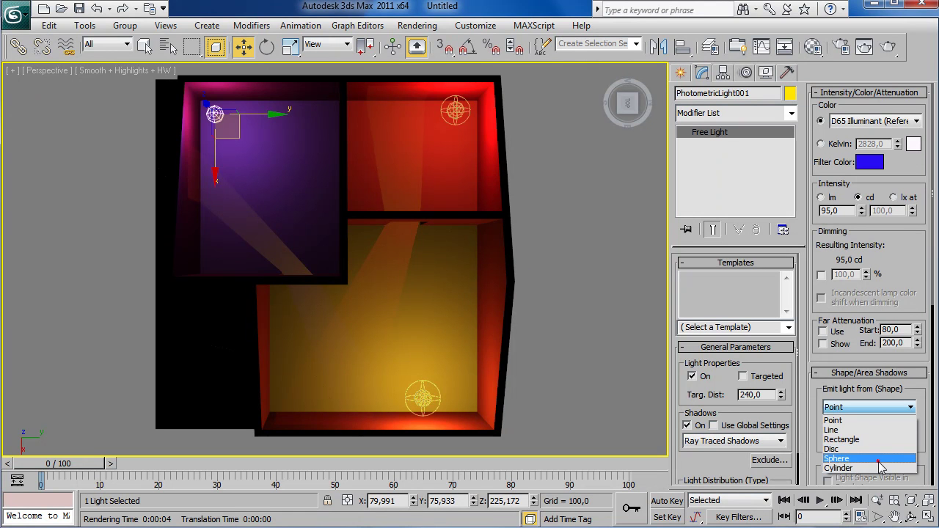
{"action": "left_click", "coordinate": [866, 458]}
{"action": "left_click_drag", "start_coordinate": [890, 273], "coordinate": [889, 270]}
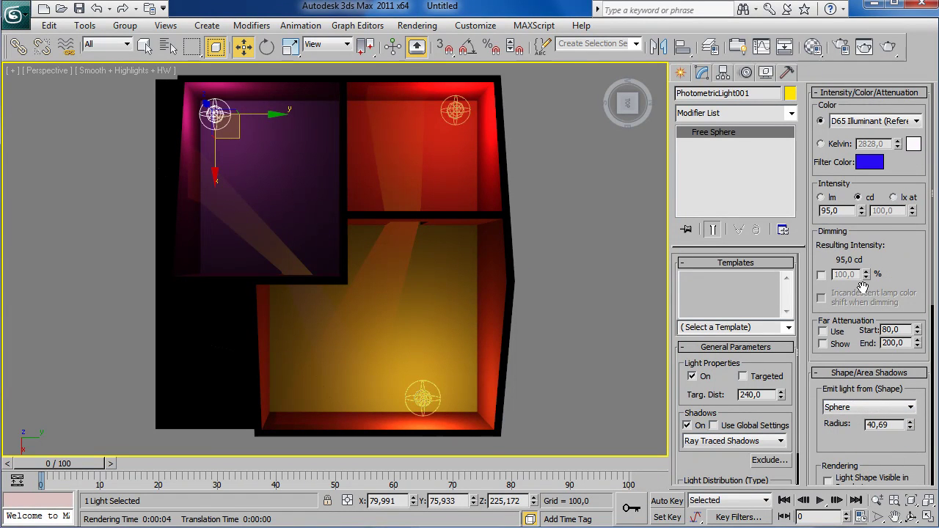
Step: Render the sphere-lit rooms, then re-render with Final Gather at Draft and image precision at Medium
{"action": "left_click", "coordinate": [888, 46]}
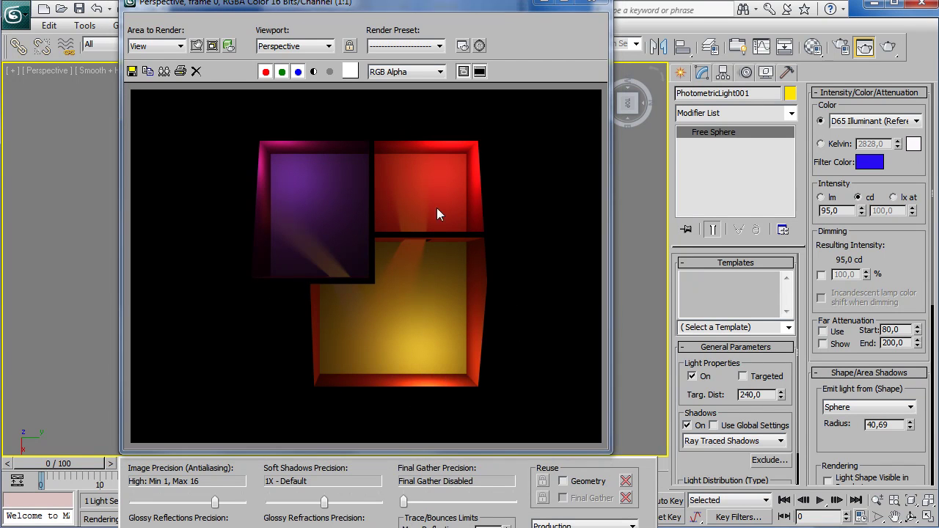
{"action": "left_click_drag", "start_coordinate": [403, 502], "coordinate": [425, 502]}
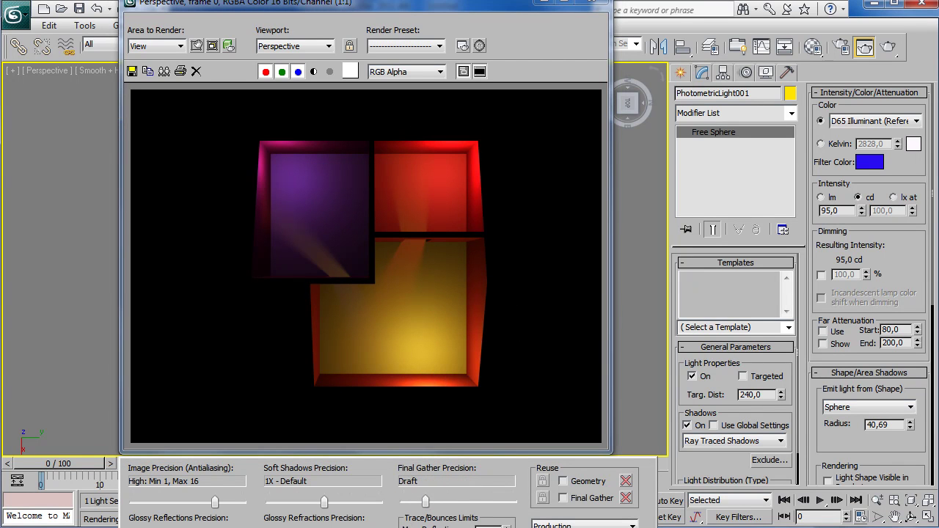
{"action": "left_click_drag", "start_coordinate": [218, 491], "coordinate": [188, 501]}
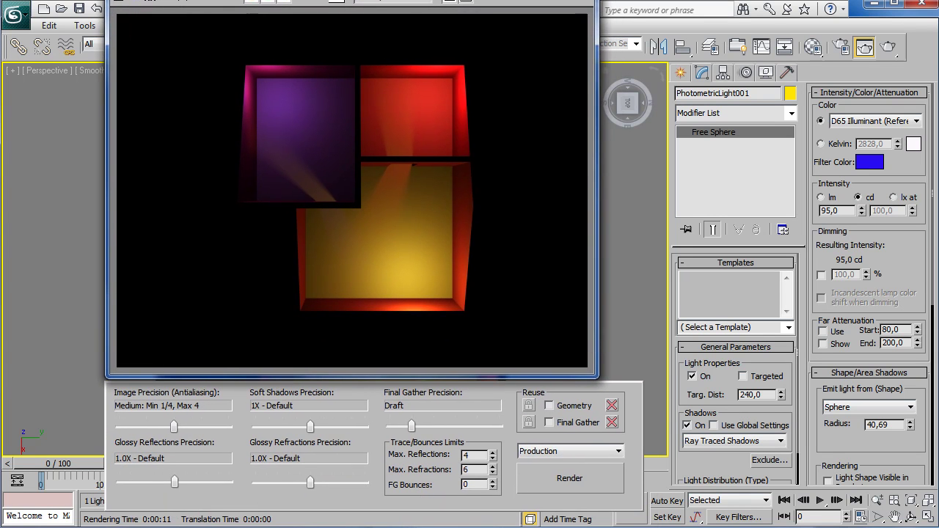
{"action": "left_click", "coordinate": [568, 478]}
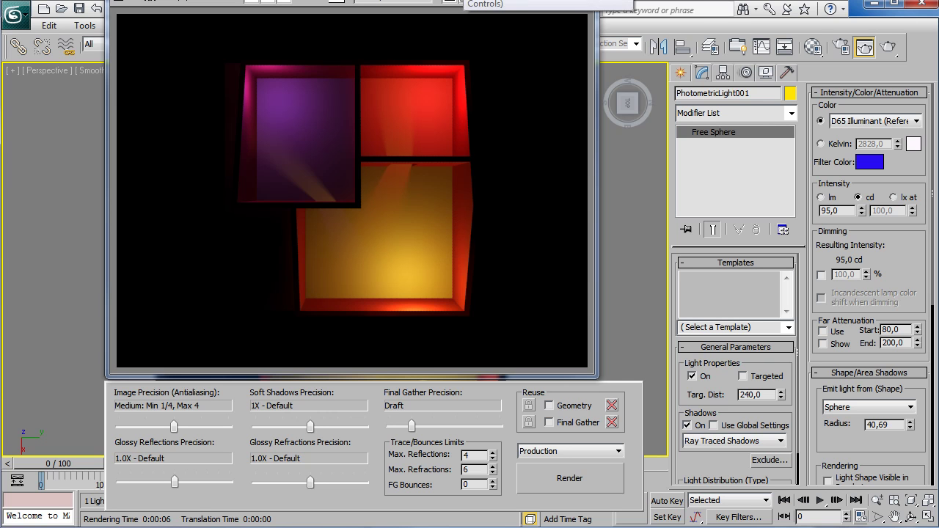
Step: Move the rendered image aside and close the environment and exposure settings
{"action": "left_click", "coordinate": [449, 1]}
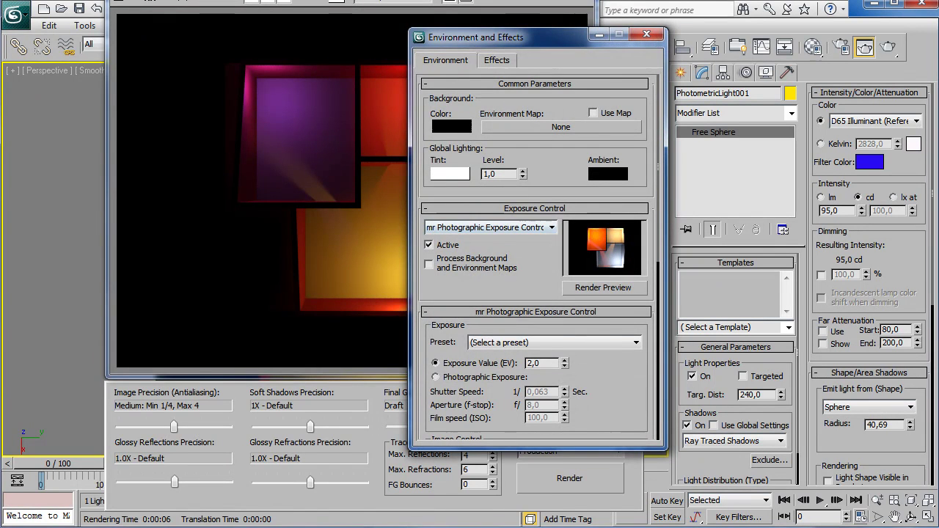
{"action": "left_click_drag", "start_coordinate": [330, 3], "coordinate": [265, 43]}
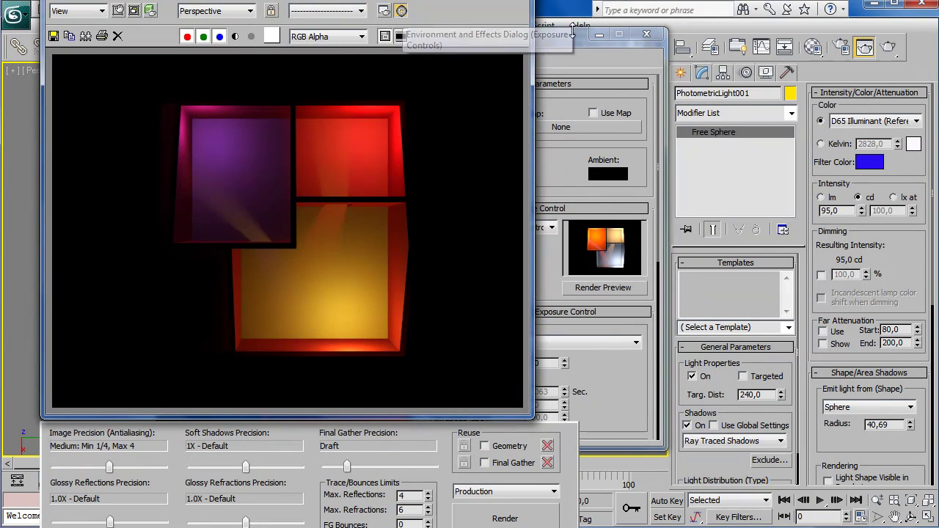
{"action": "left_click", "coordinate": [647, 34]}
Step: Close the rendered image and open Rendering > Environment to generate an mr Photographic exposure preview
{"action": "left_click", "coordinate": [530, 21]}
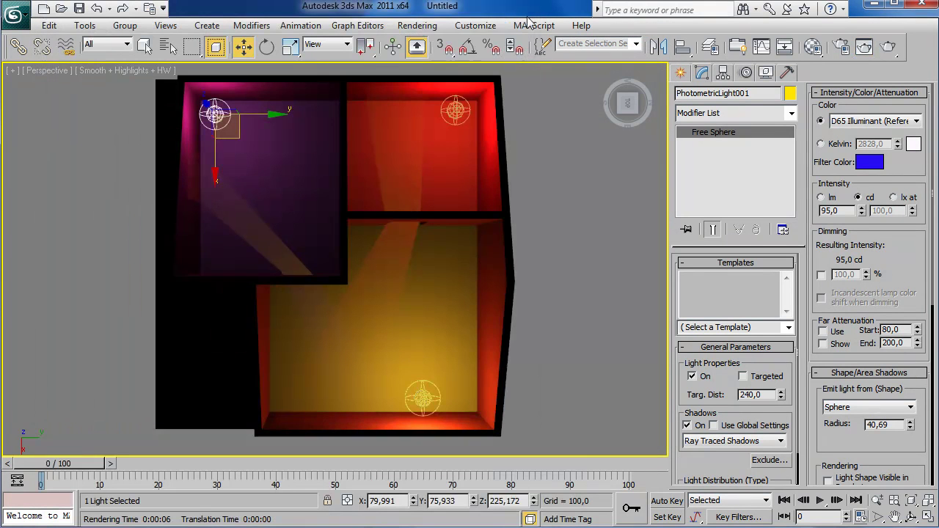
{"action": "left_click", "coordinate": [415, 26]}
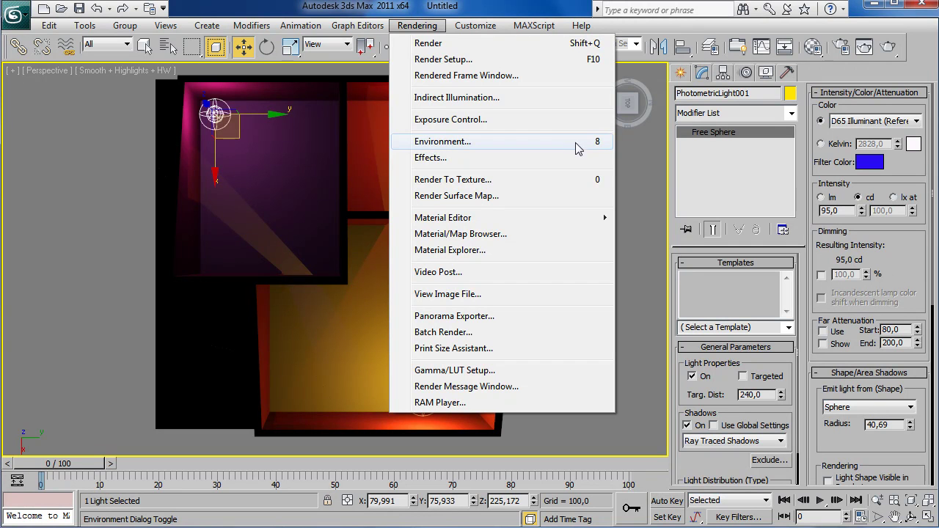
{"action": "left_click", "coordinate": [438, 144]}
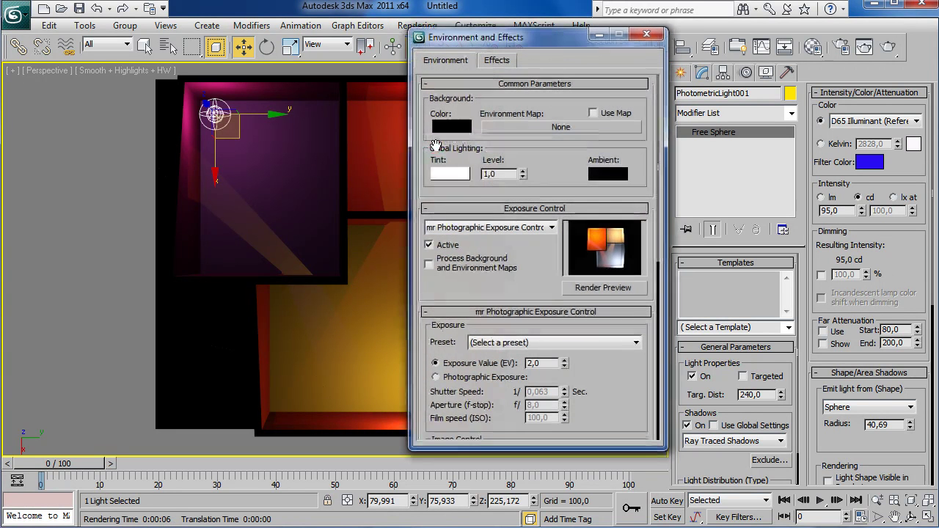
{"action": "scroll", "coordinate": [483, 290], "scroll_direction": "down", "scroll_amount": 3}
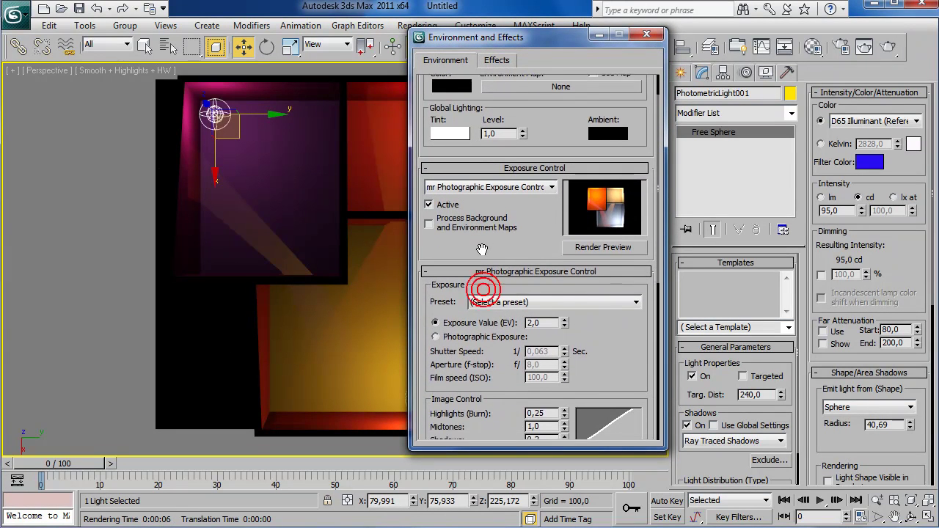
{"action": "left_click", "coordinate": [601, 222]}
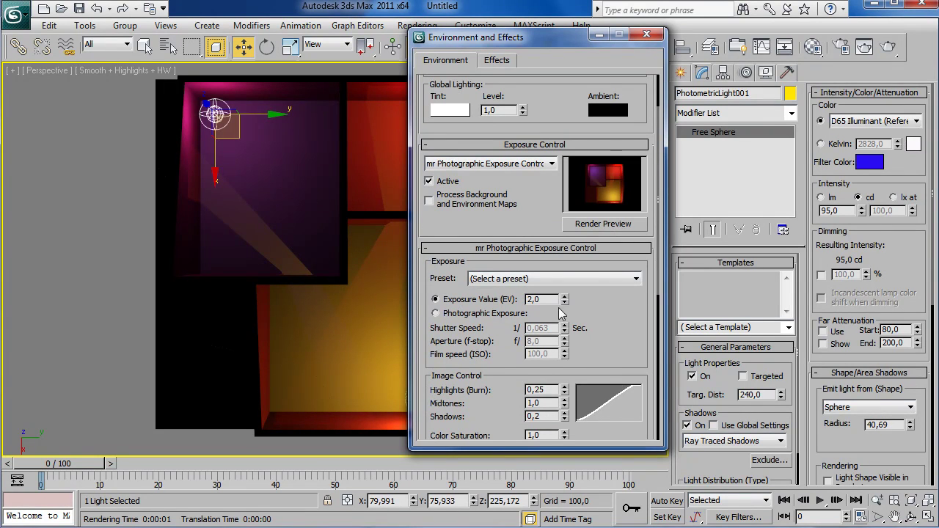
Step: Test the exposure value and leave it at 2.0
{"action": "left_click_drag", "start_coordinate": [565, 301], "coordinate": [566, 301]}
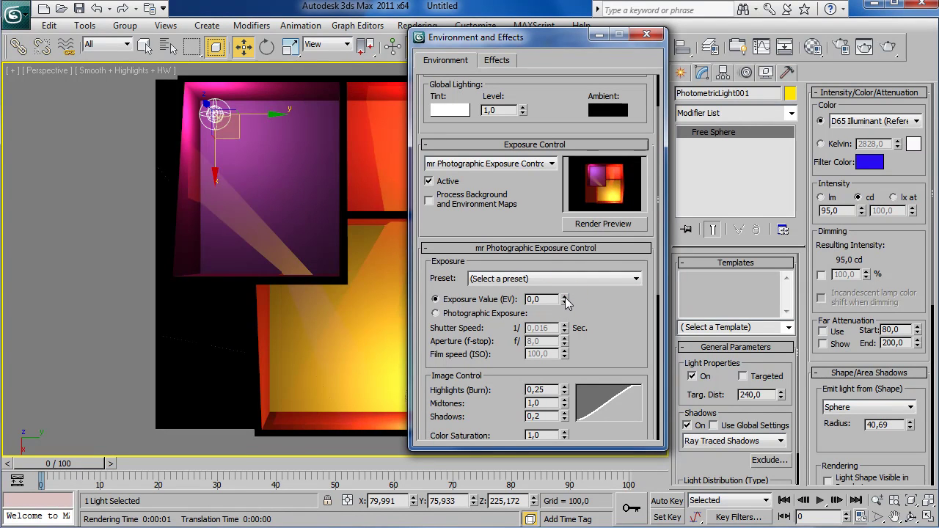
{"action": "left_click", "coordinate": [565, 298]}
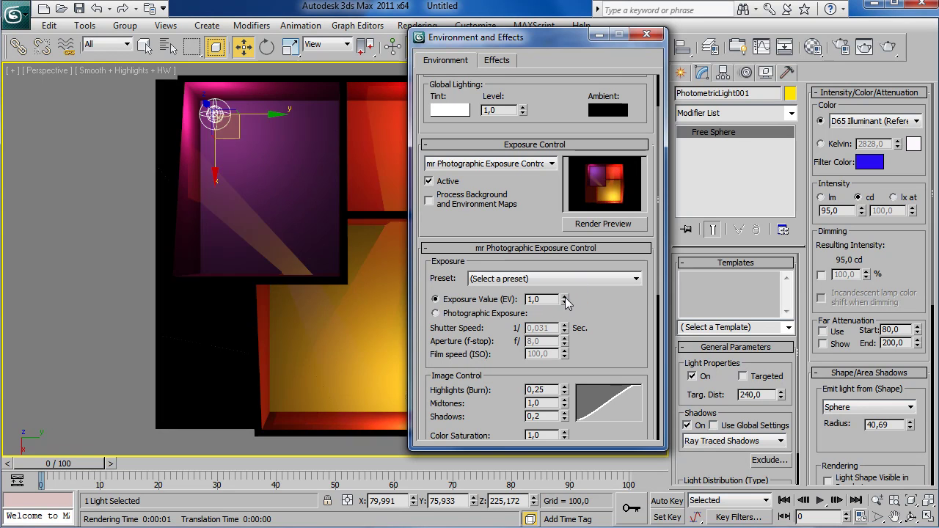
{"action": "left_click", "coordinate": [566, 297]}
Step: Adjust the highlights, midtones and shadows, and enter 4875 as the whitepoint
{"action": "scroll", "coordinate": [576, 341], "scroll_direction": "down", "scroll_amount": 1}
{"action": "scroll", "coordinate": [576, 341], "scroll_direction": "down", "scroll_amount": 1}
{"action": "mouse_move", "coordinate": [565, 345]}
{"action": "left_mouse_down"}
{"action": "mouse_move", "coordinate": [554, 336]}
{"action": "mouse_move", "coordinate": [551, 346]}
{"action": "left_mouse_up"}
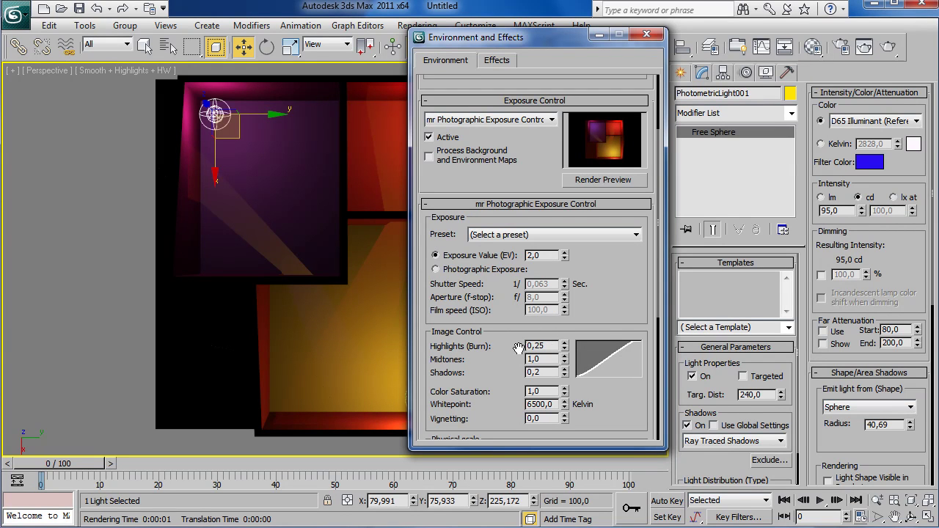
{"action": "mouse_move", "coordinate": [567, 365]}
{"action": "left_mouse_down"}
{"action": "mouse_move", "coordinate": [562, 303]}
{"action": "mouse_move", "coordinate": [558, 329]}
{"action": "left_mouse_up"}
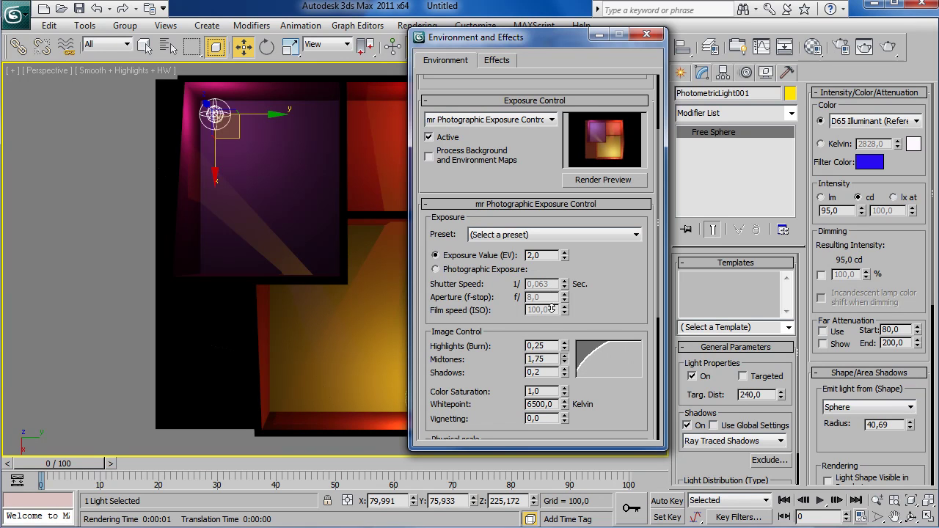
{"action": "type", "text": "1"}
{"action": "mouse_move", "coordinate": [564, 372]}
{"action": "left_mouse_down"}
{"action": "mouse_move", "coordinate": [562, 314]}
{"action": "mouse_move", "coordinate": [536, 433]}
{"action": "mouse_move", "coordinate": [552, 382]}
{"action": "left_mouse_up"}
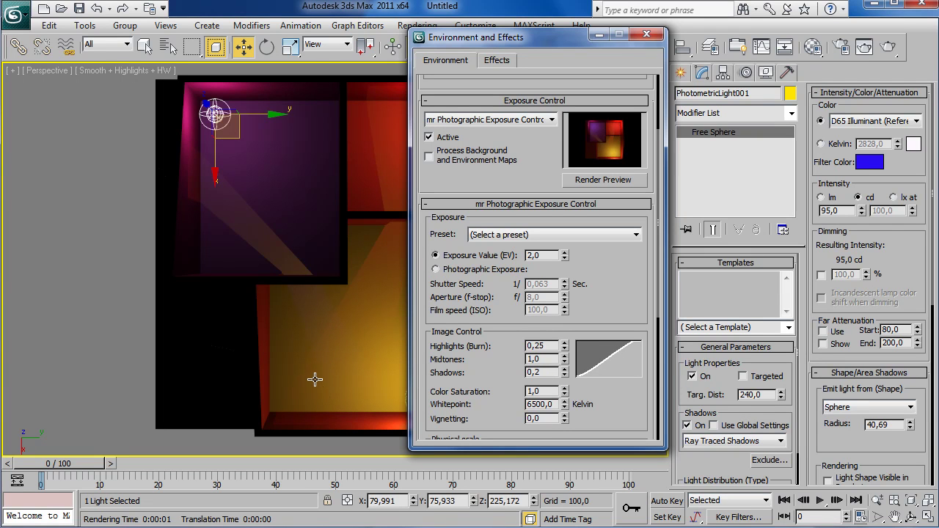
{"action": "double_click", "coordinate": [556, 405]}
{"action": "key", "text": "BackSpace"}
{"action": "type", "text": "4875"}
{"action": "key", "text": "Return"}
Step: Render the violet, red and yellow rooms with the tuned photographic exposure
{"action": "left_click", "coordinate": [864, 47]}
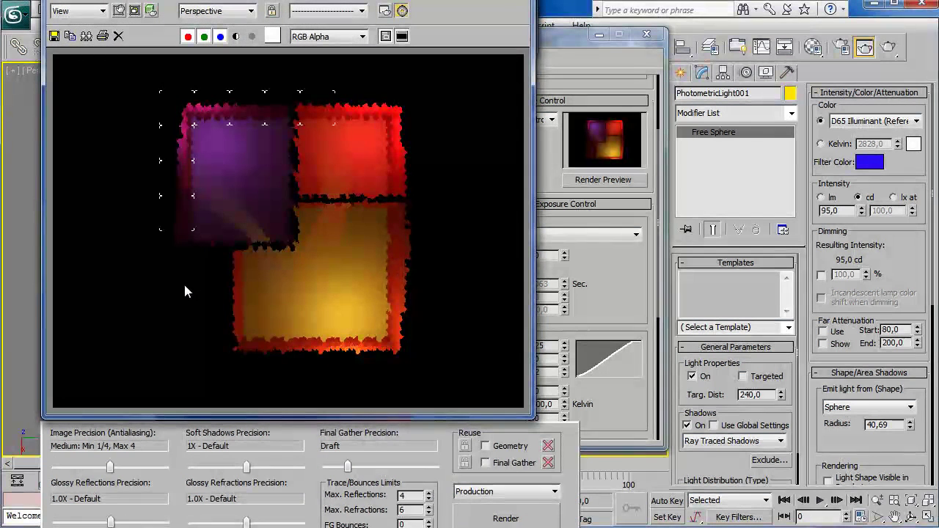